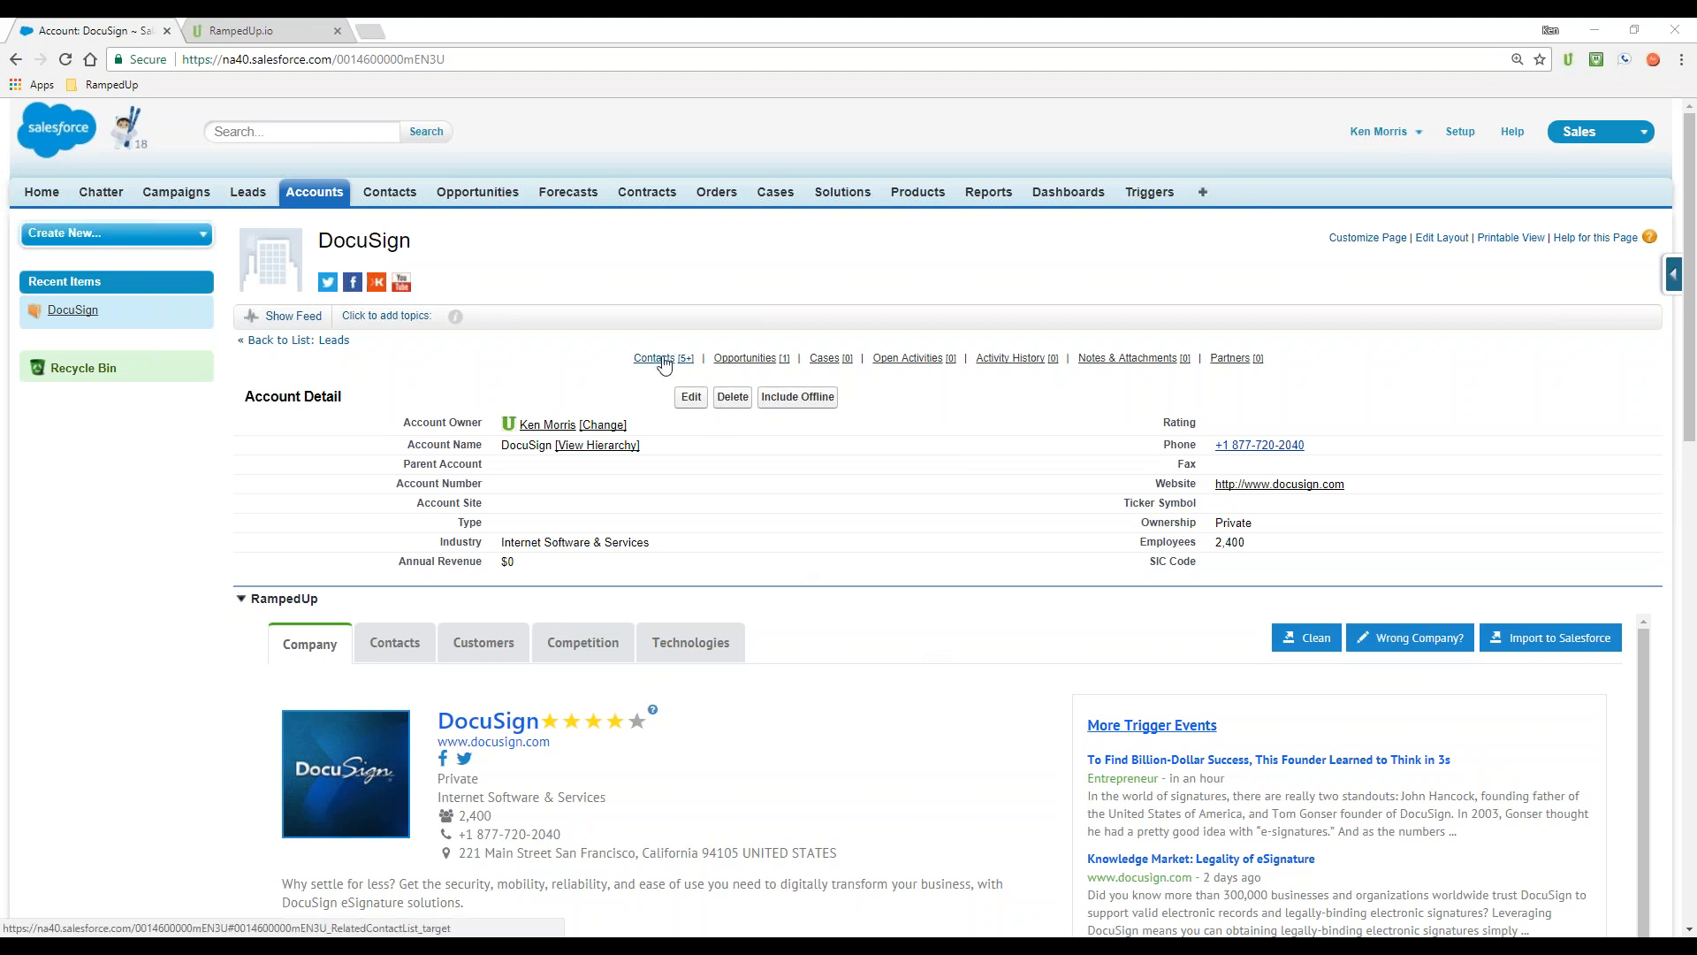
- View the DocuSign account's full contact list in a separate browser tab, and close that tab
mouse_move(665, 363)
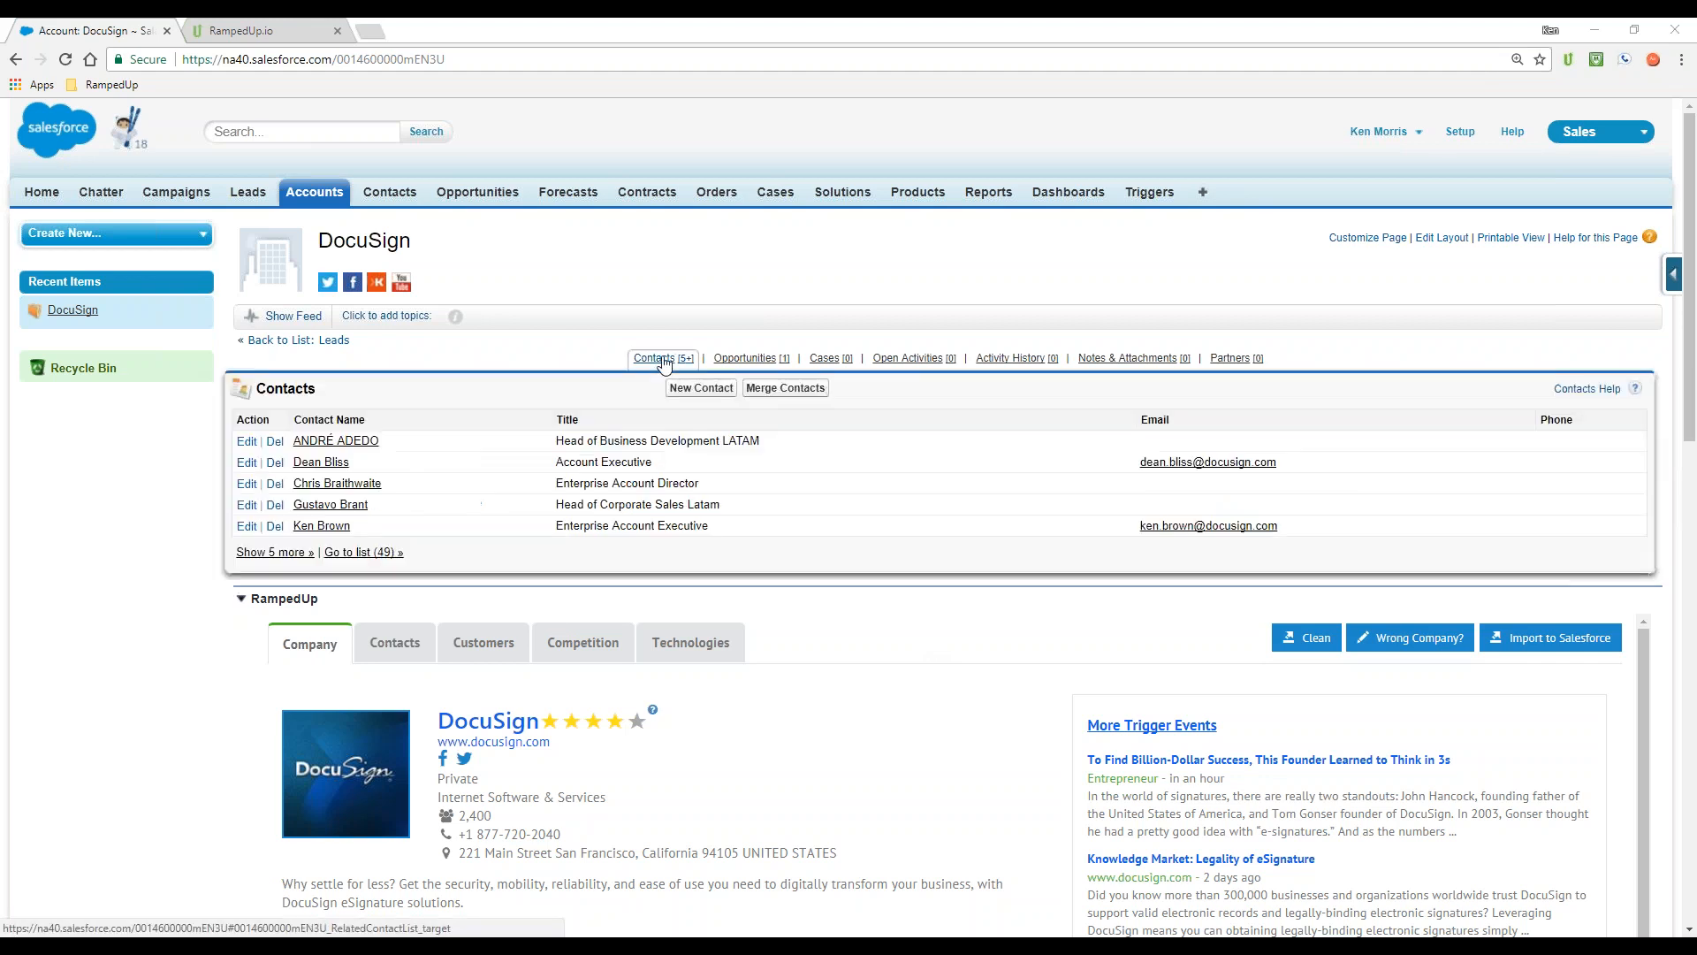
right_click(361, 556)
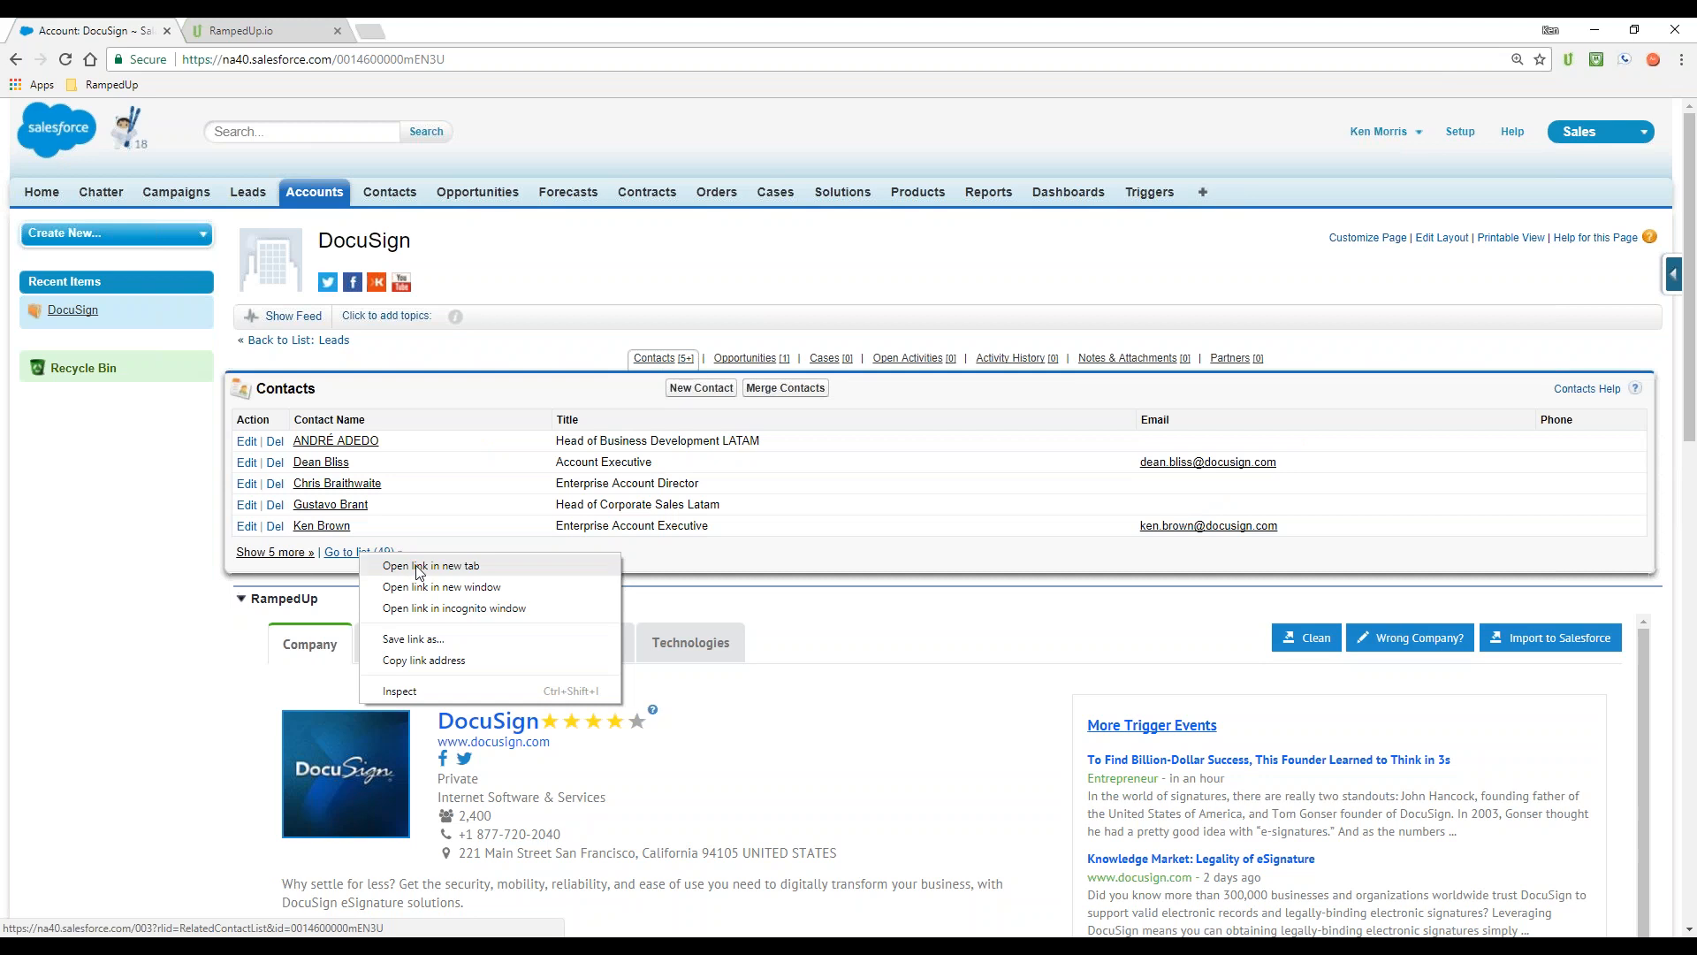
click(406, 559)
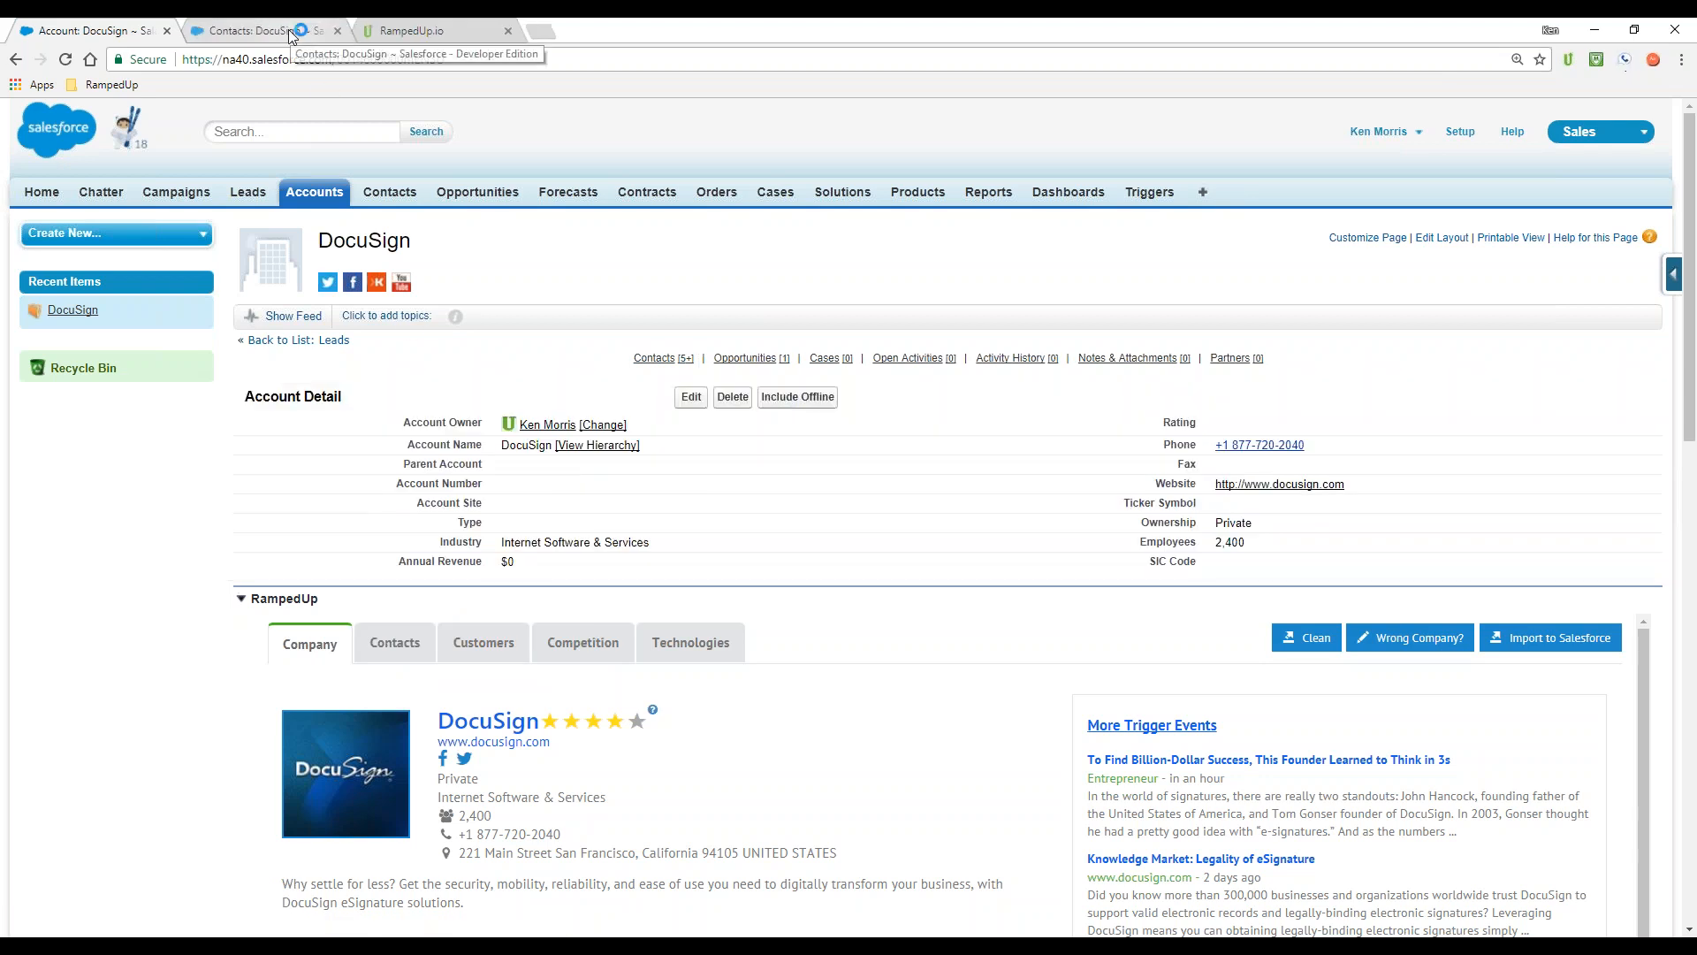
click(265, 30)
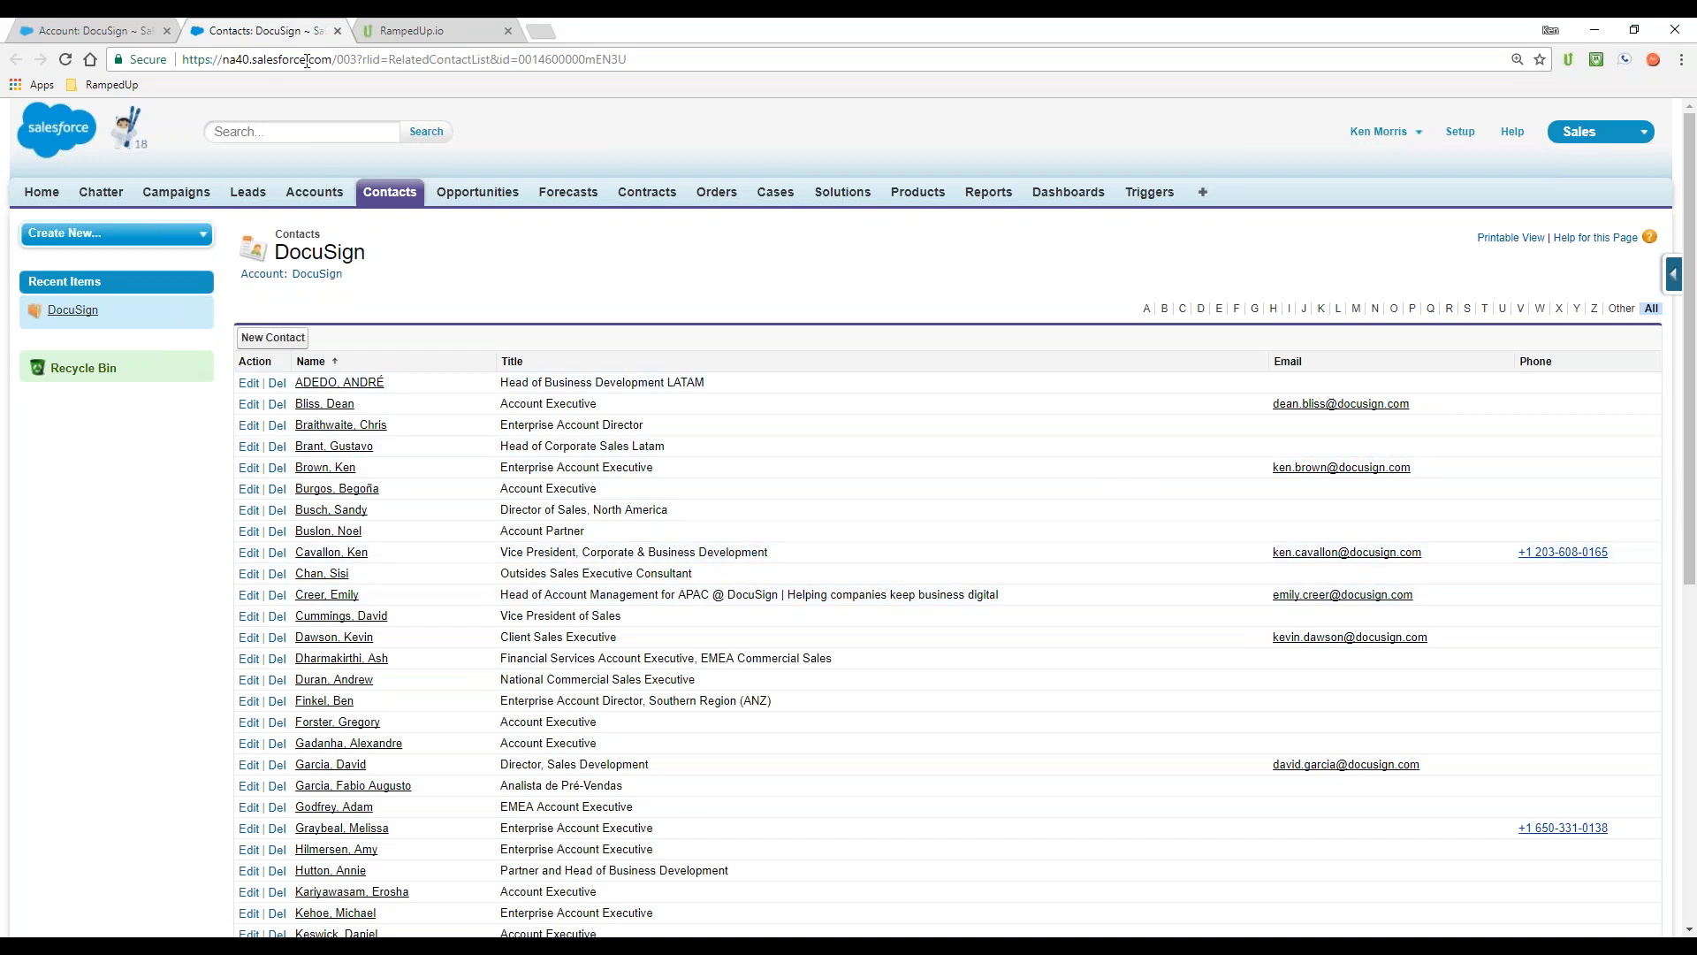
click(337, 31)
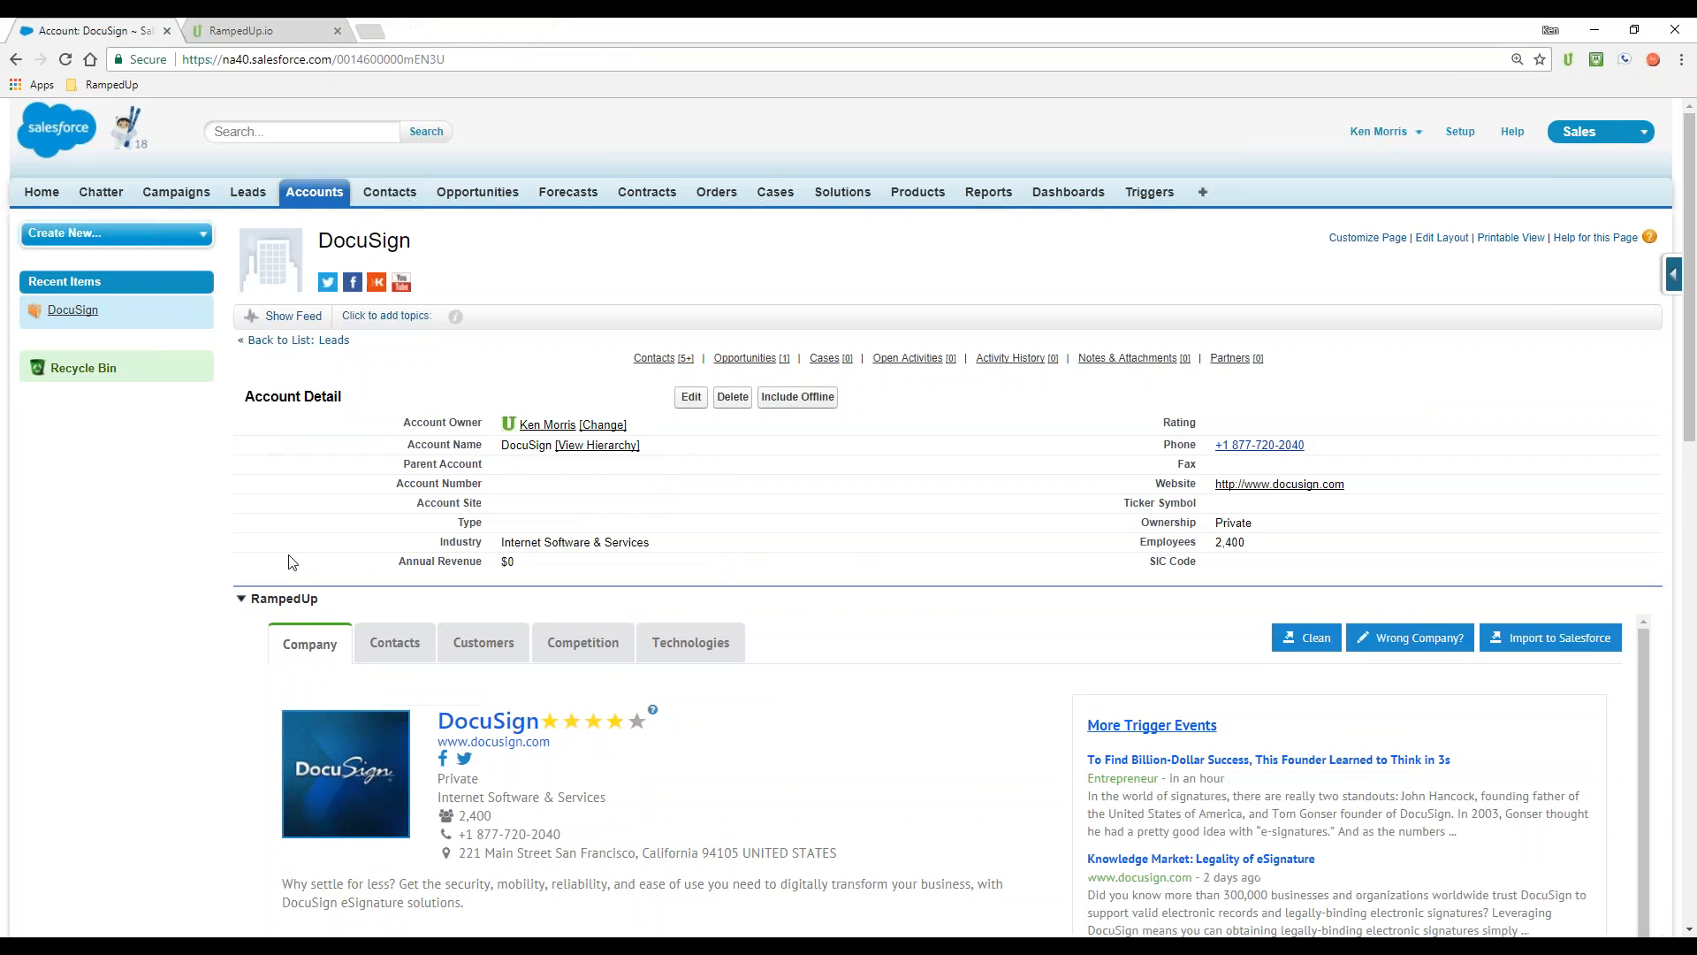
- Run the RampedUp Clean on the DocuSign account record and confirm it
click(1302, 645)
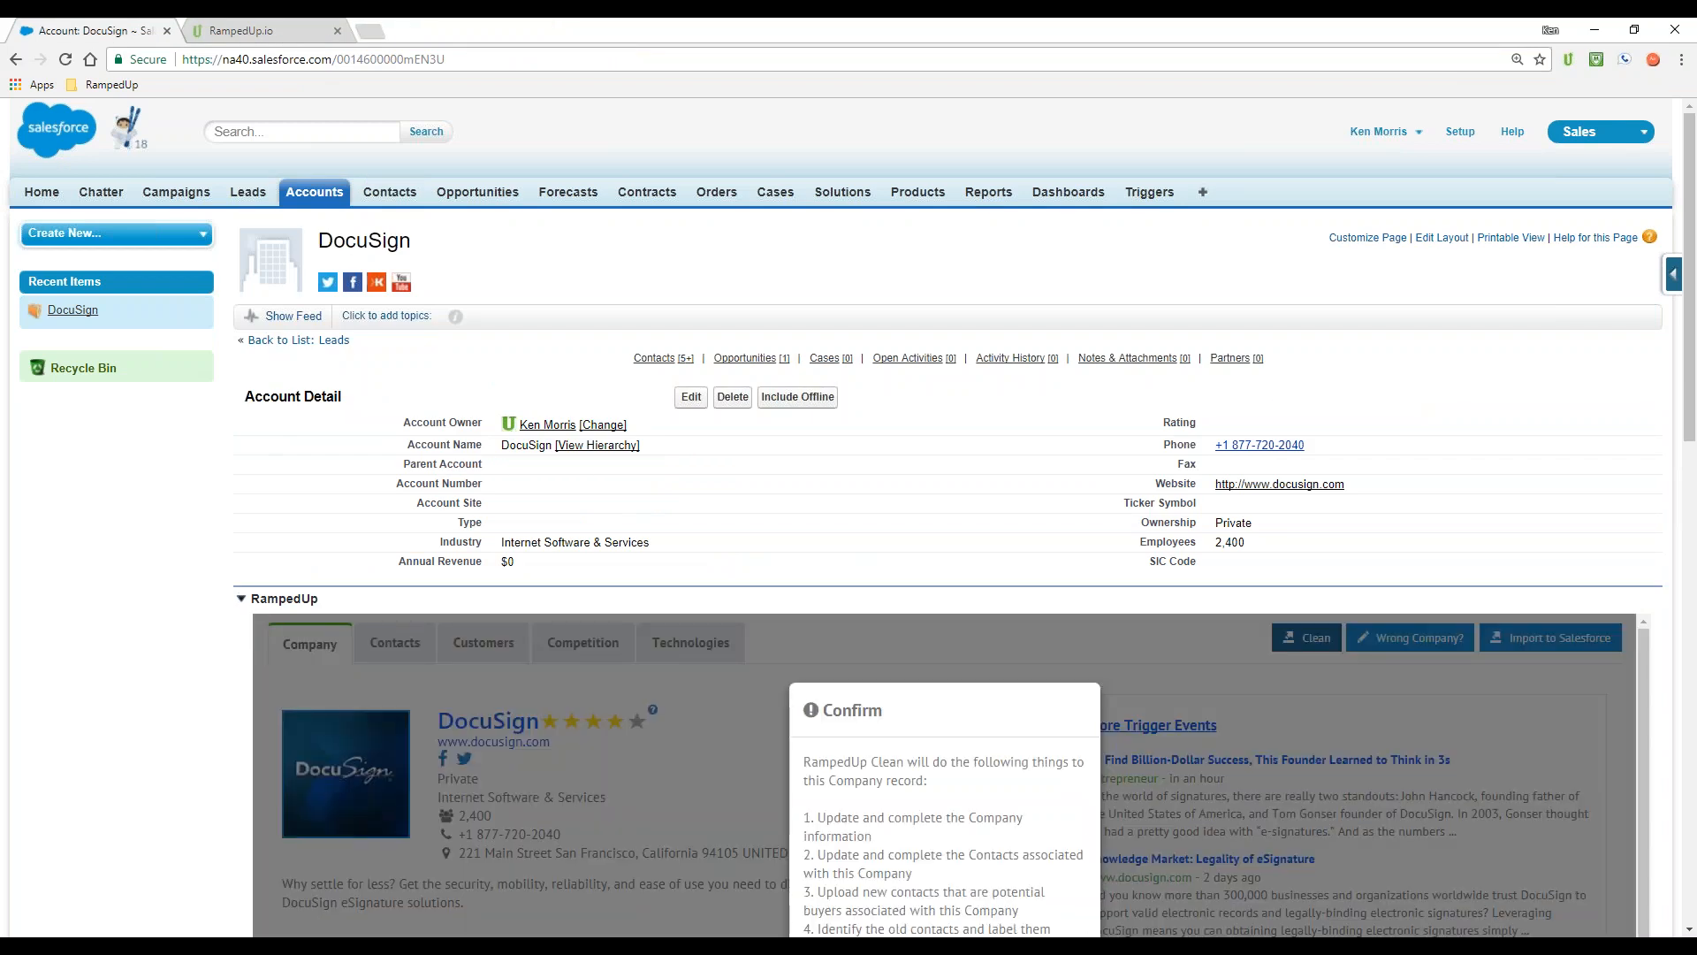
scroll(900, 537, down, 3)
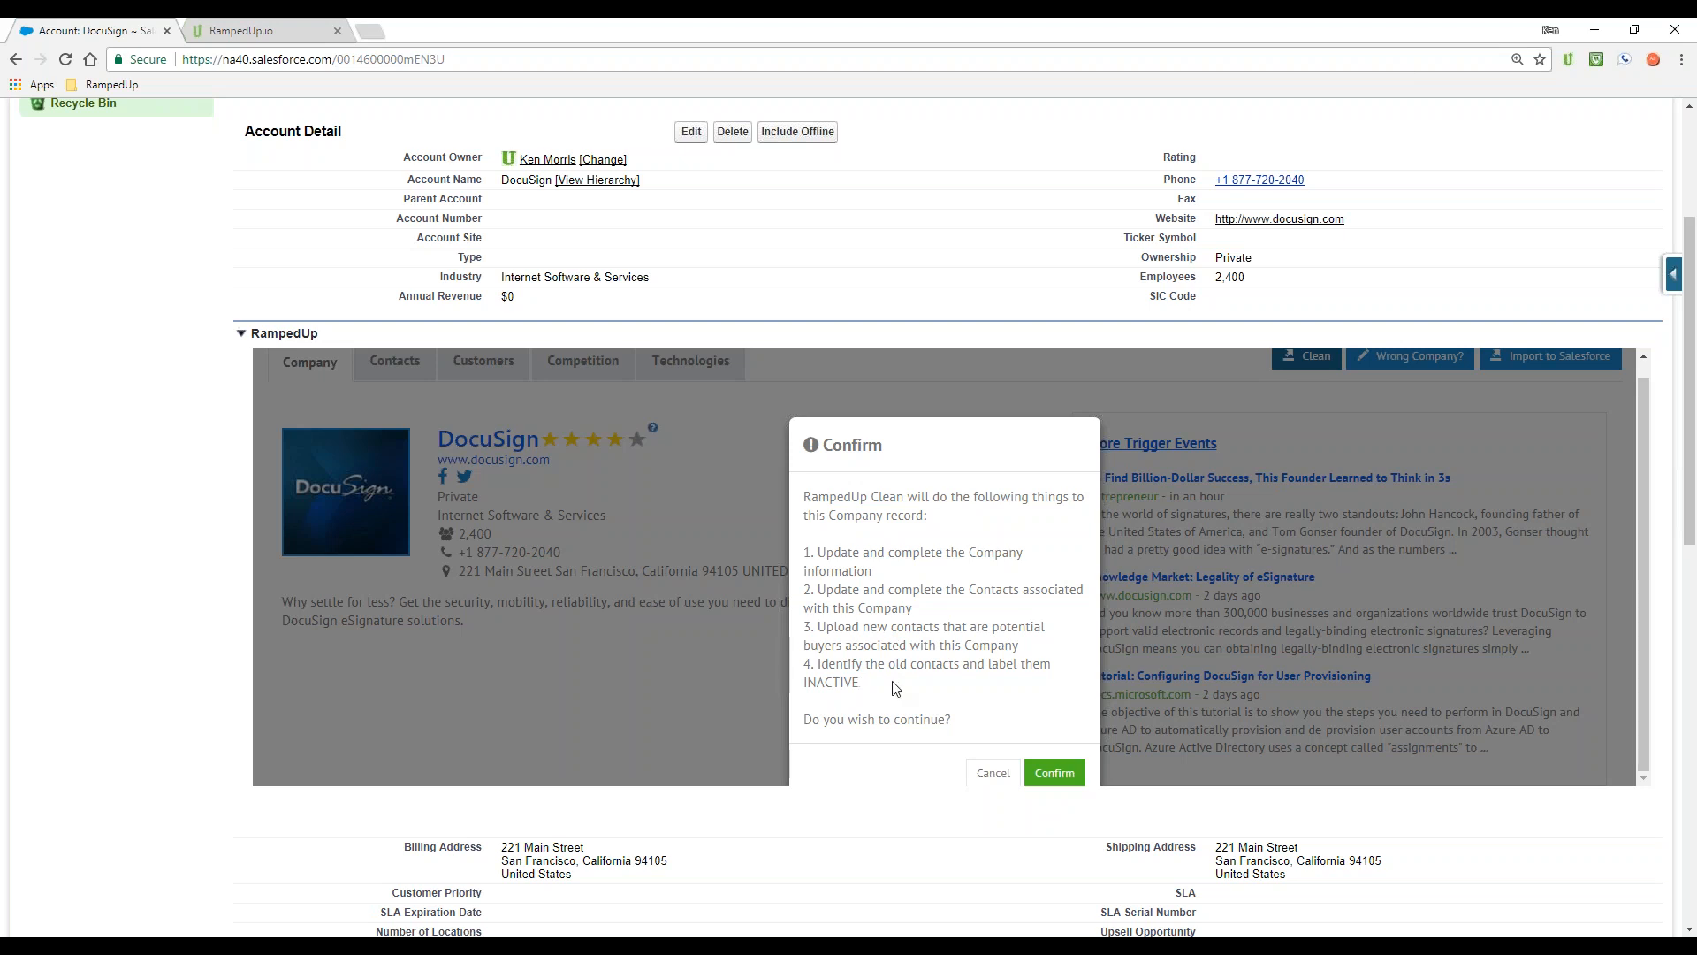
click(1071, 778)
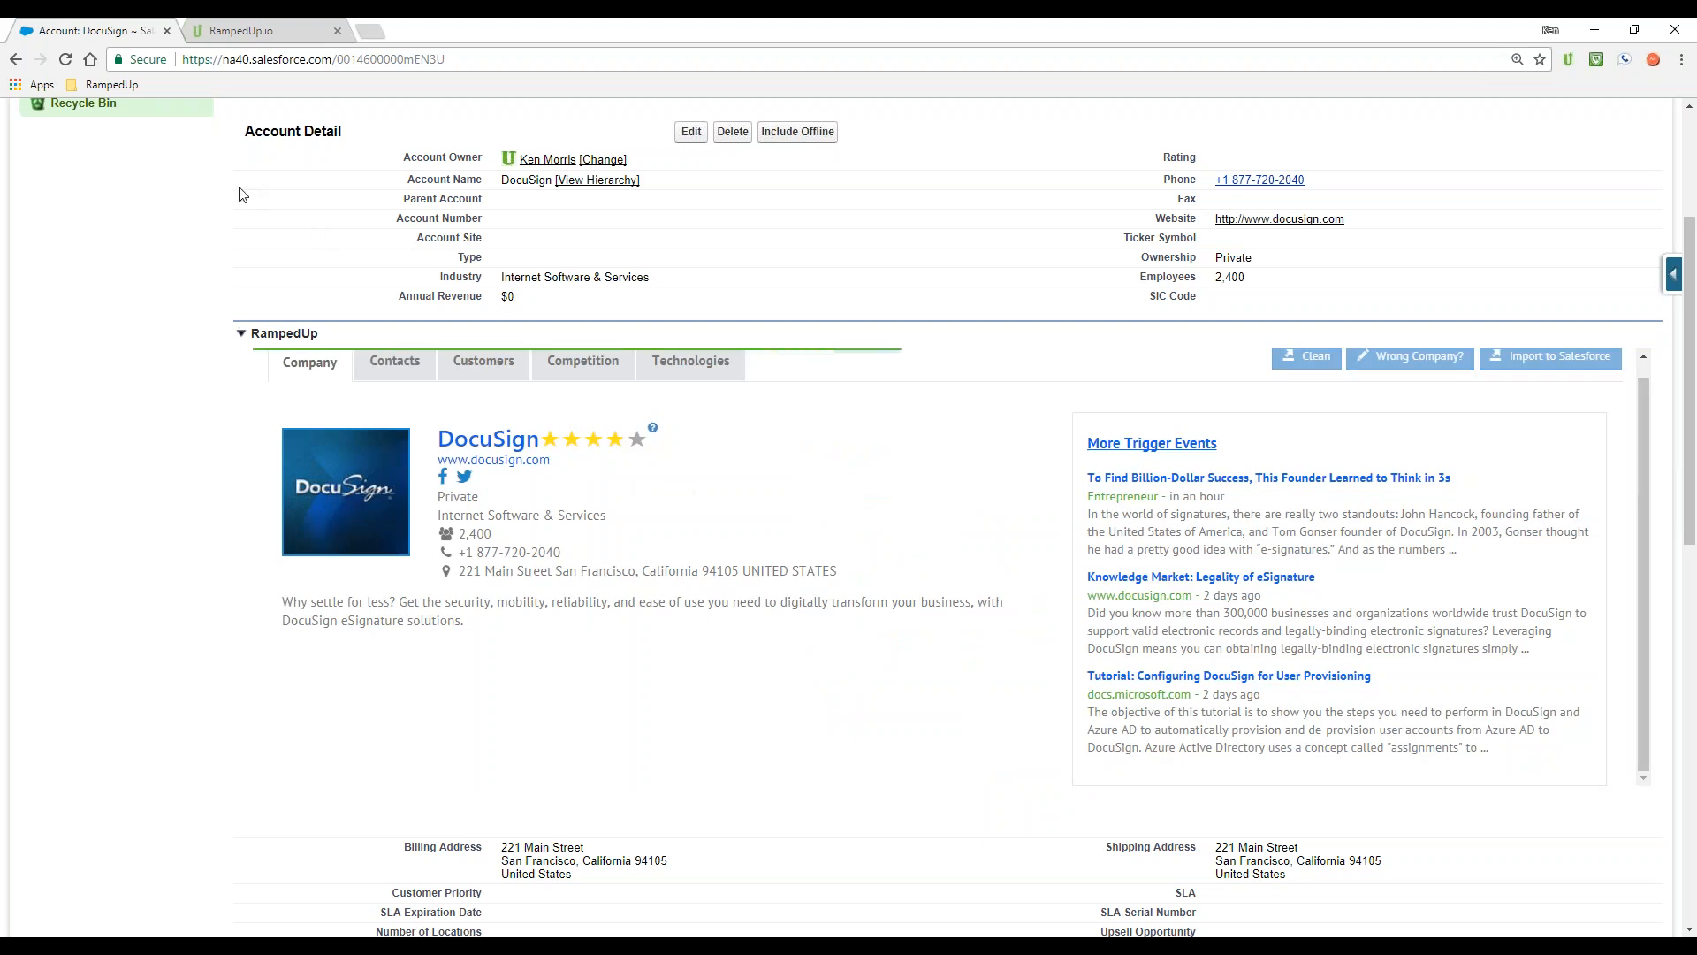
- Switch to RampedUp.io and remove the CEO title from the Decision Makers list
click(291, 27)
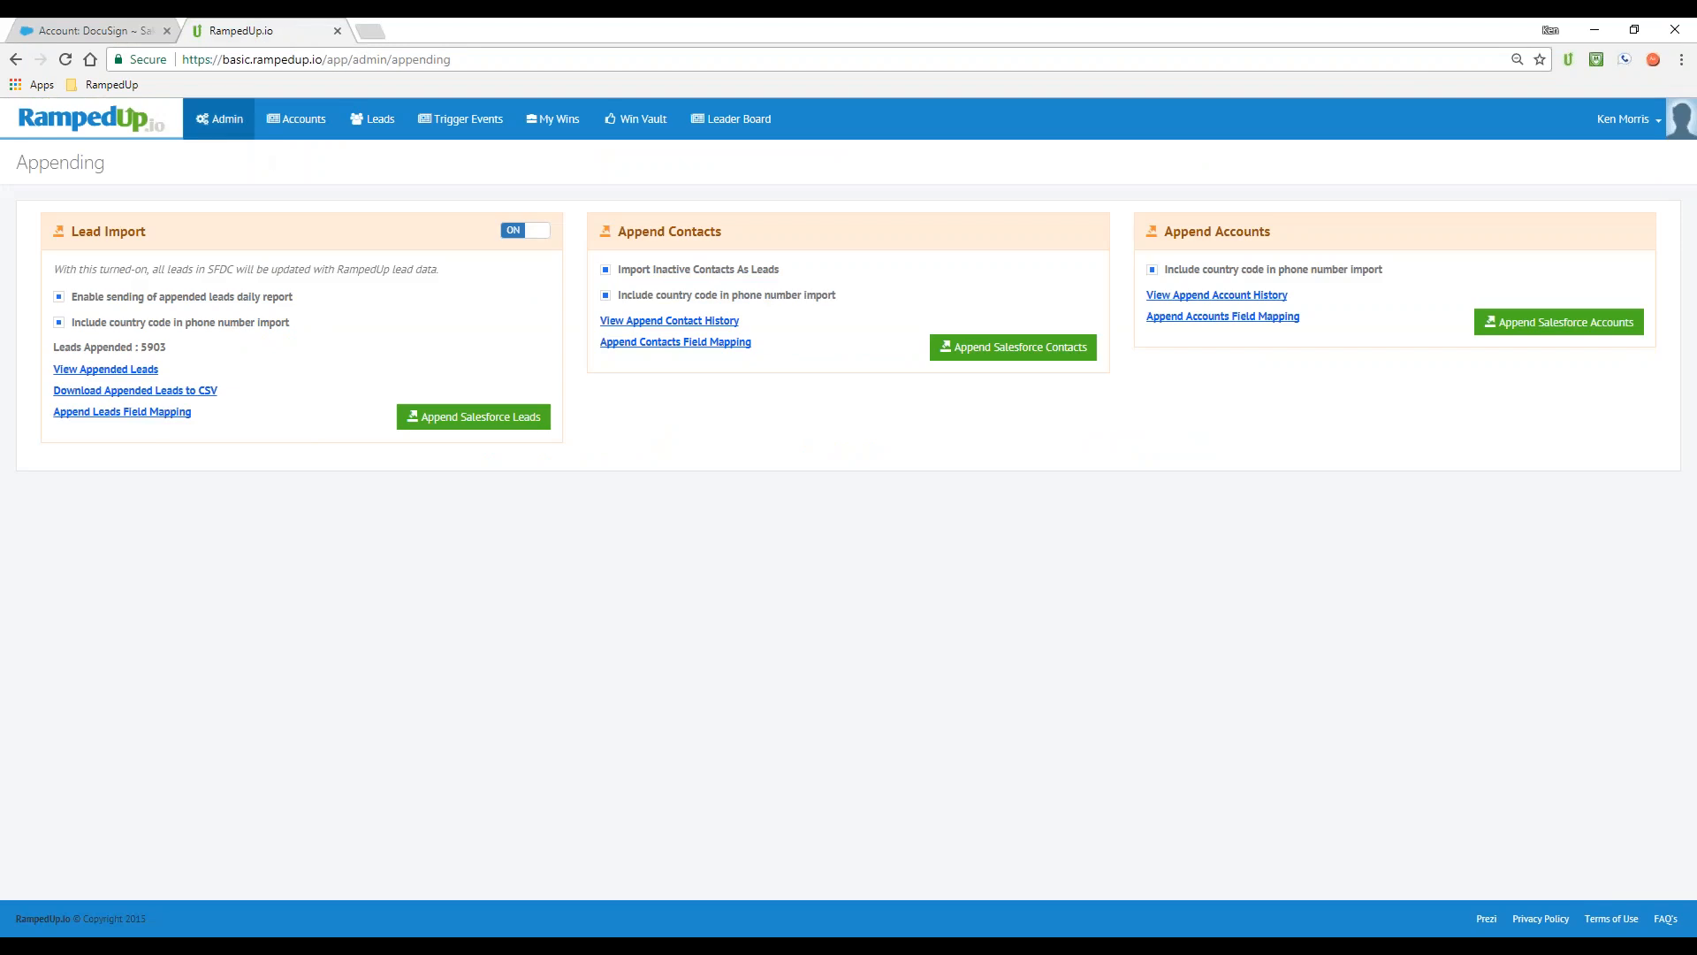
click(227, 131)
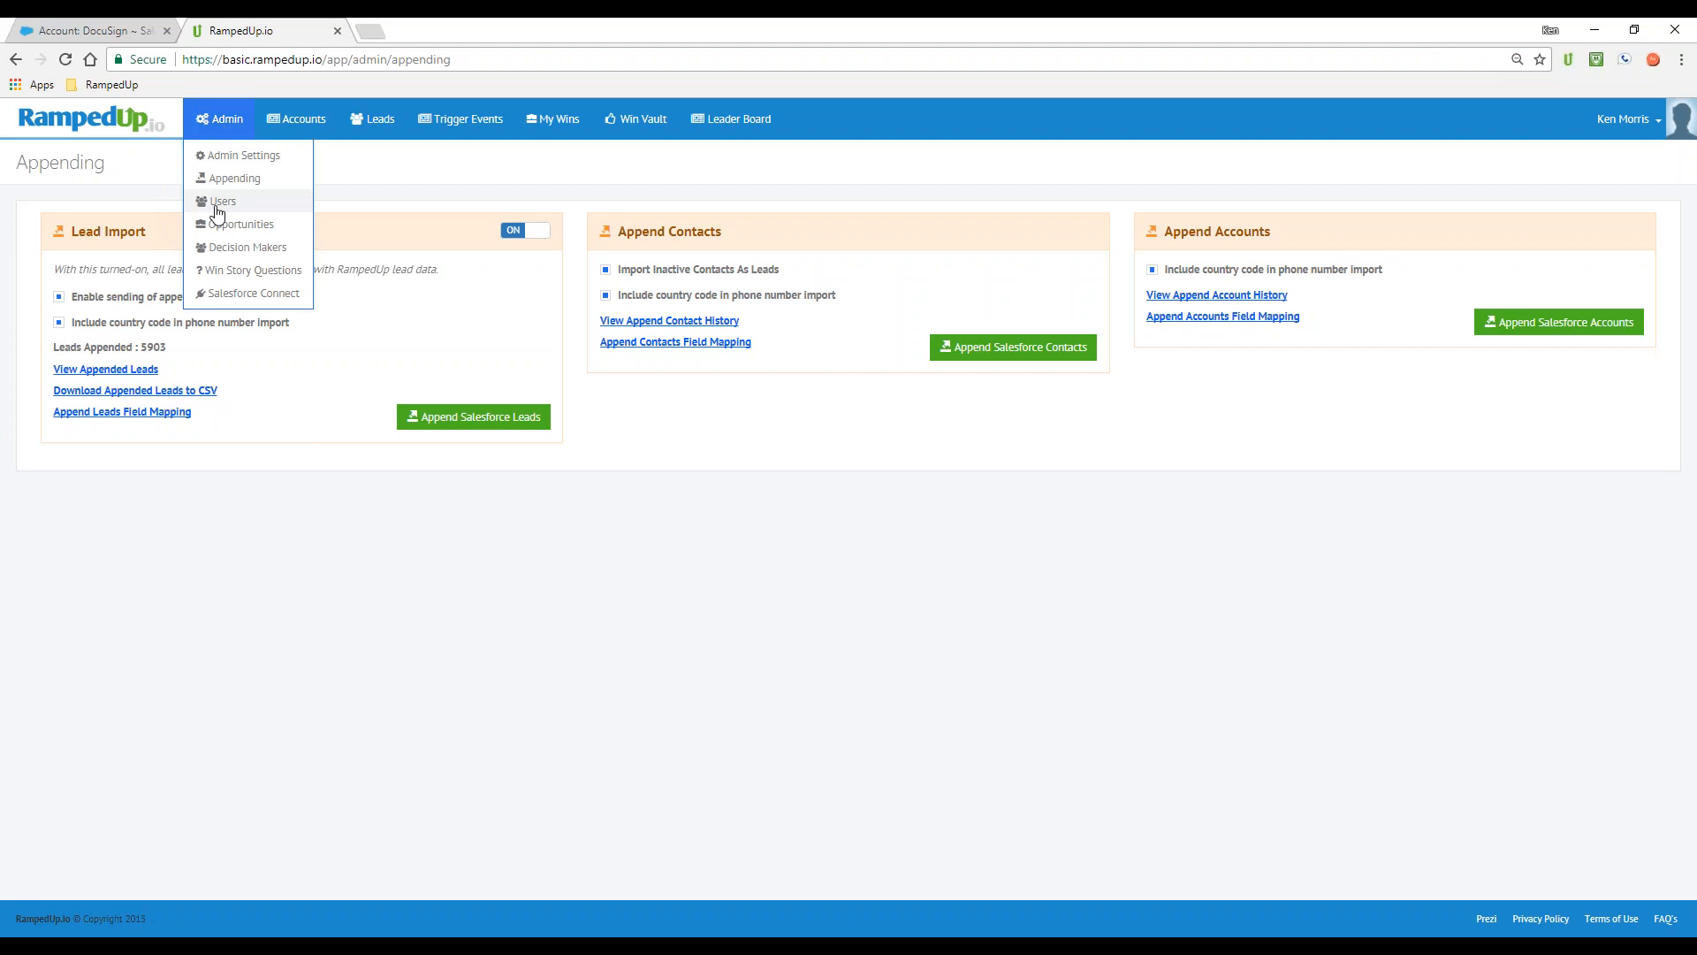
click(248, 248)
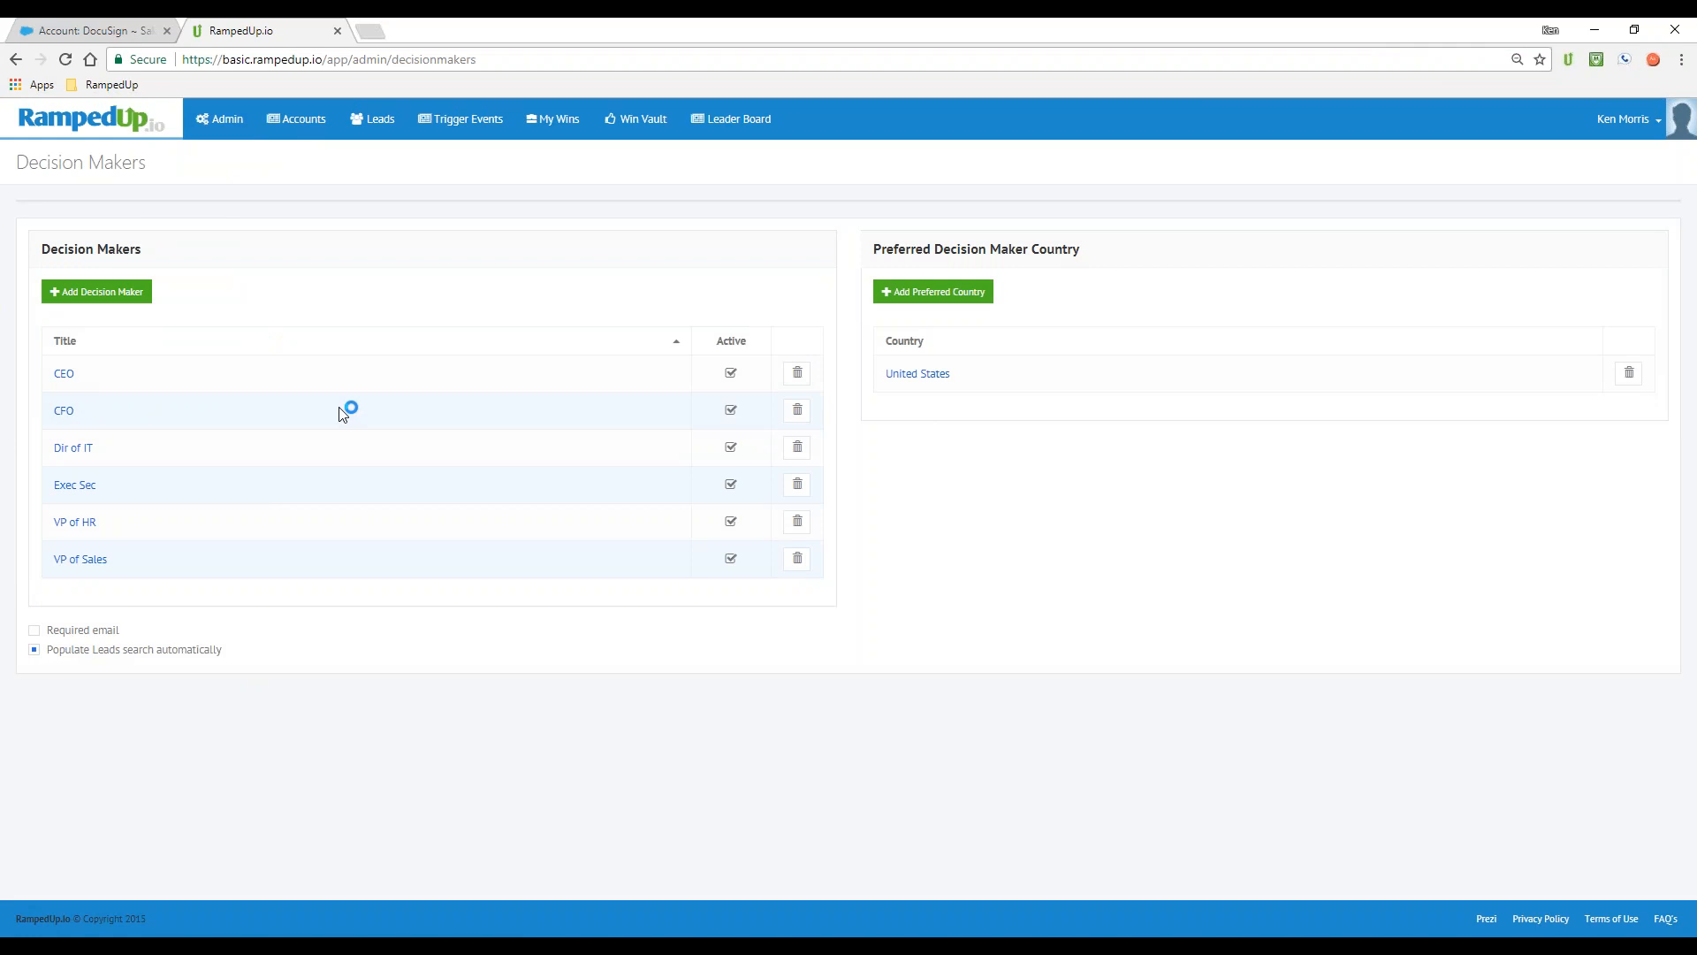
click(798, 375)
click(939, 307)
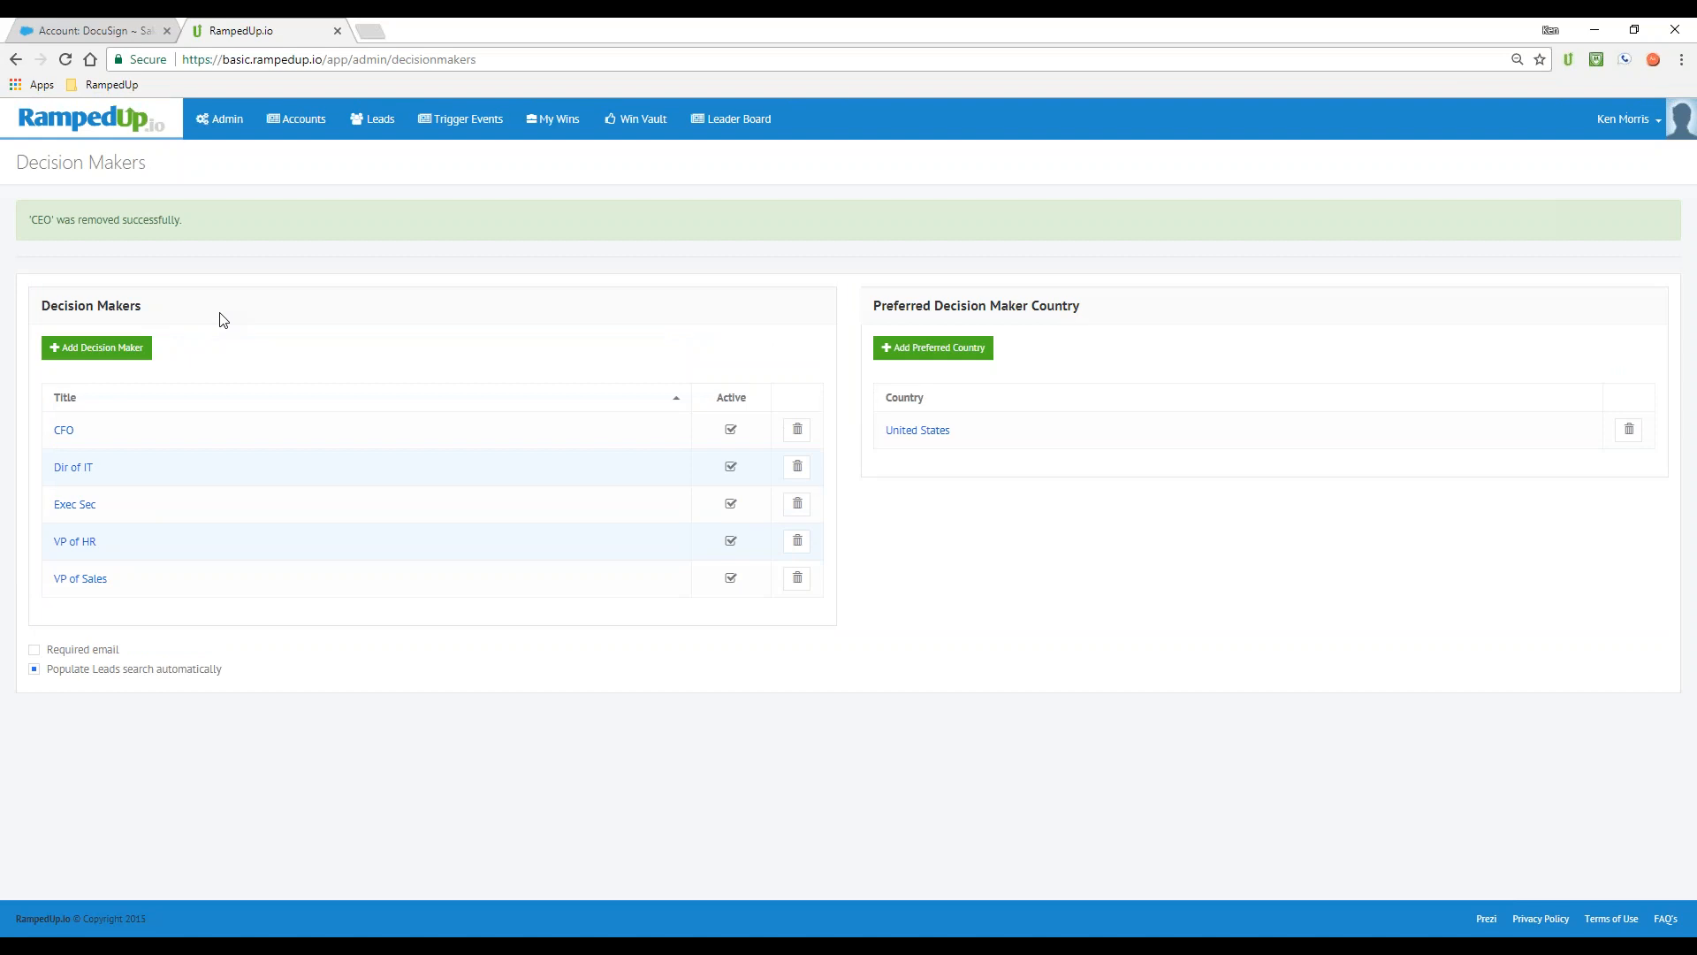
- Add a decision maker with the title CEO and save it
click(120, 348)
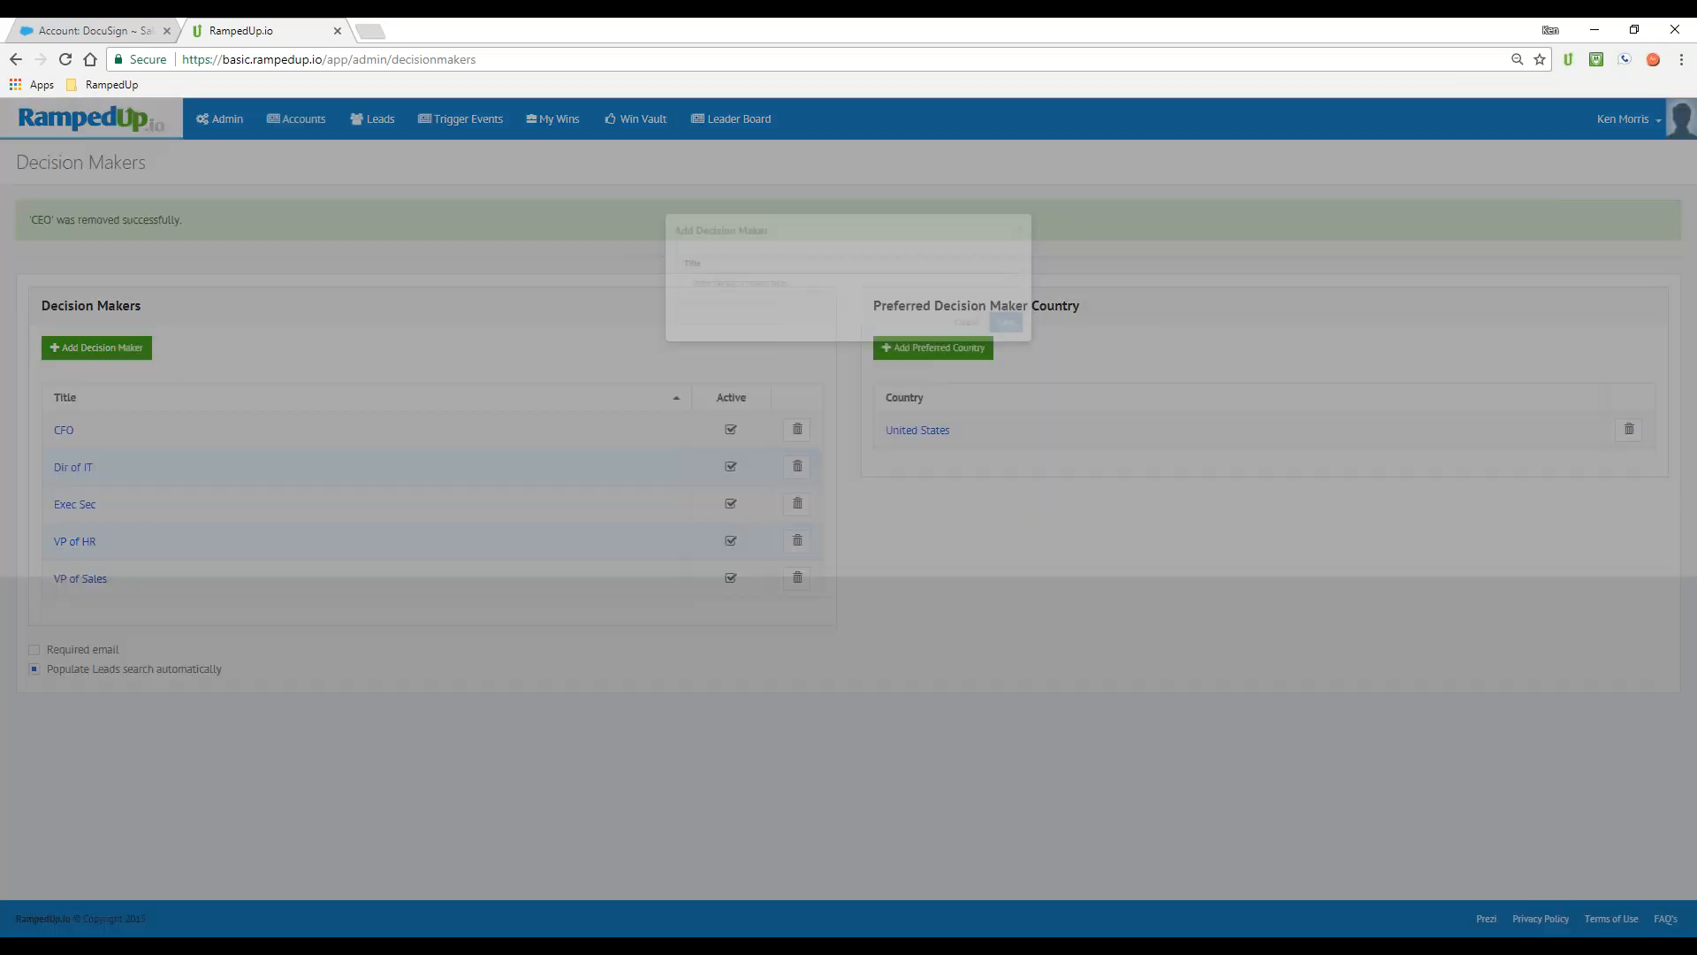
text(CEO)
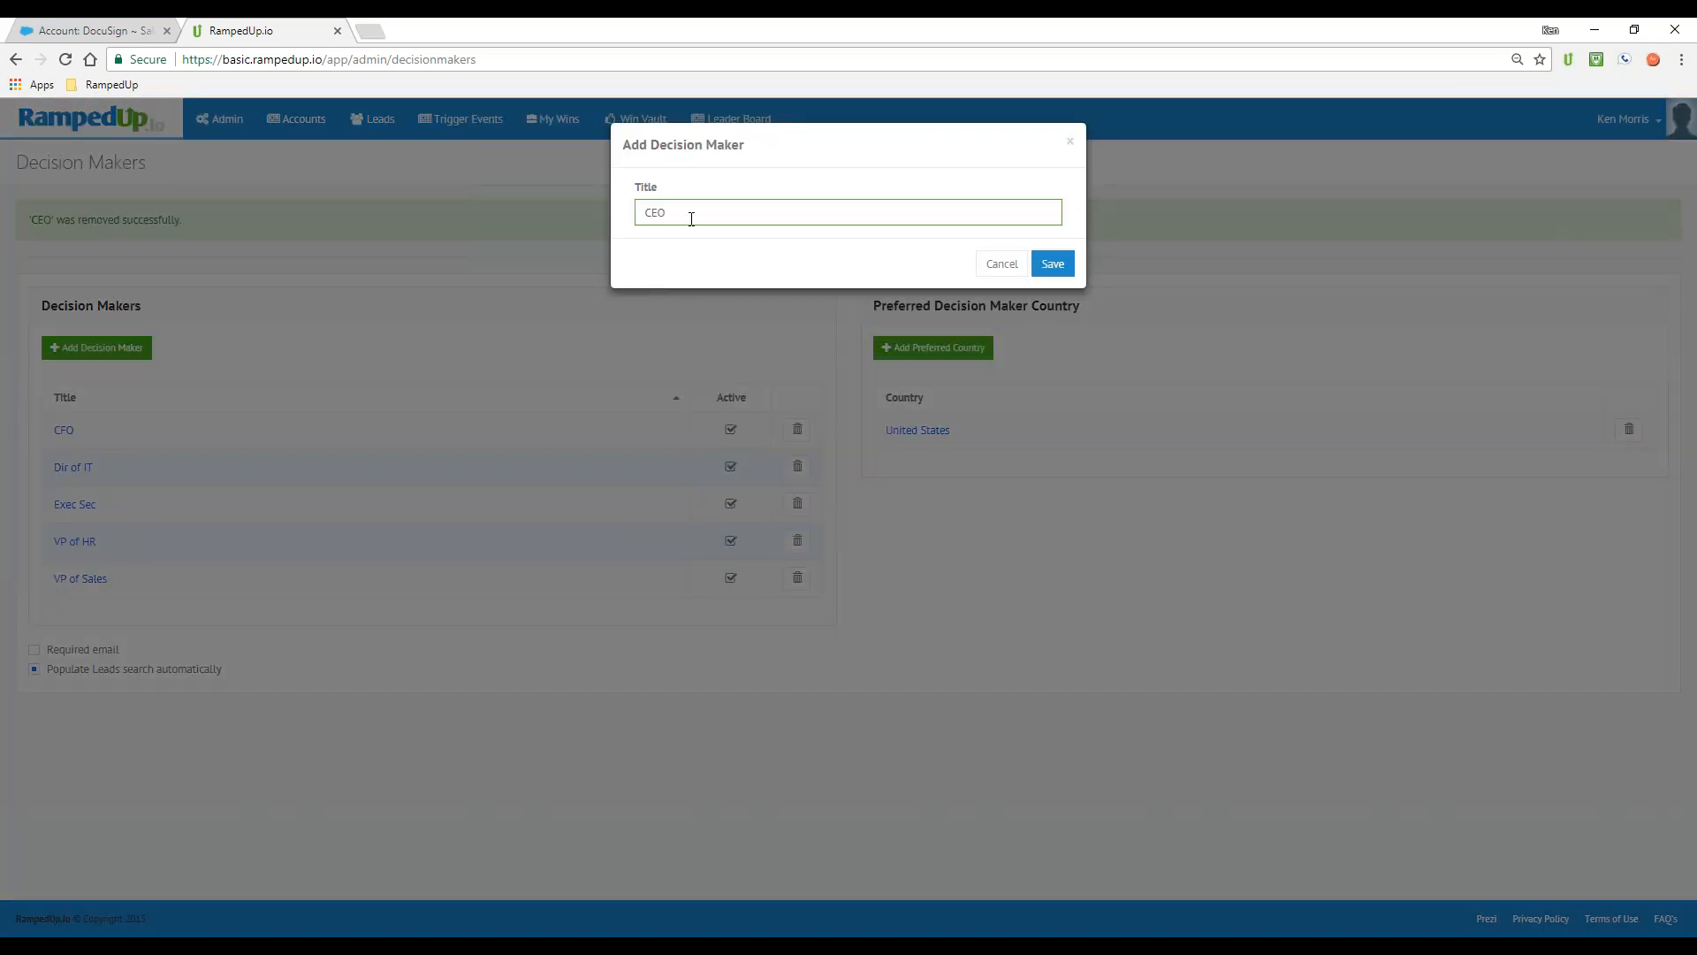
click(1051, 264)
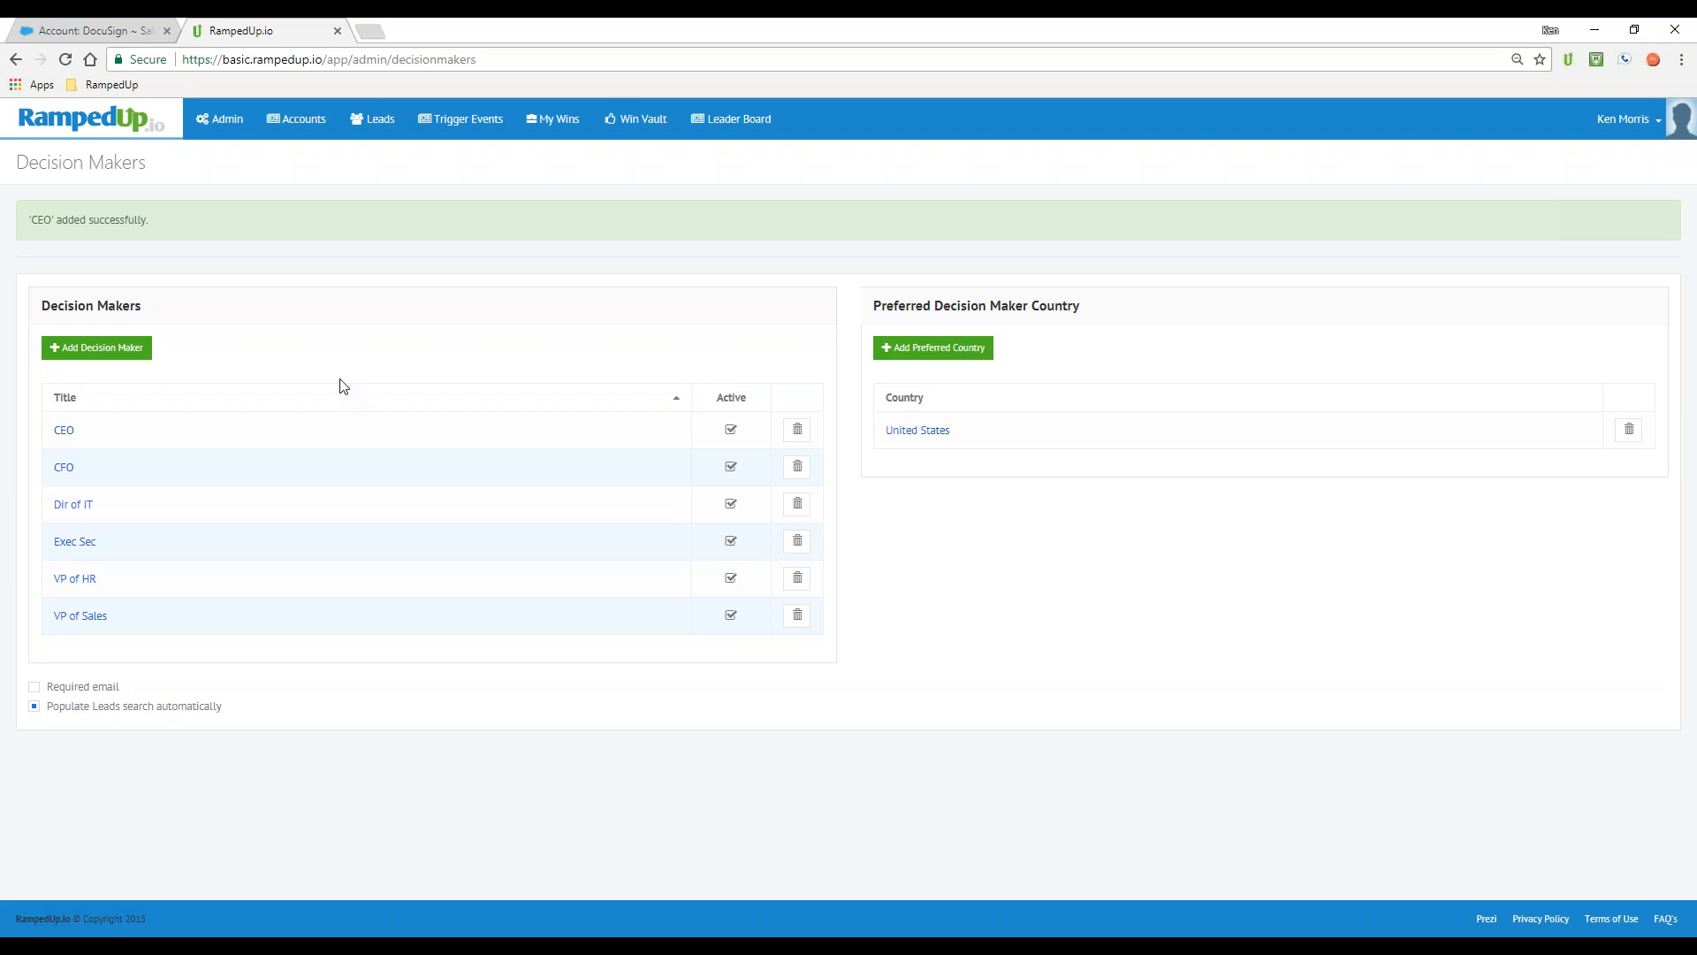
- Switch back to the DocuSign account in Salesforce, reload the page and view its full contact list
click(96, 34)
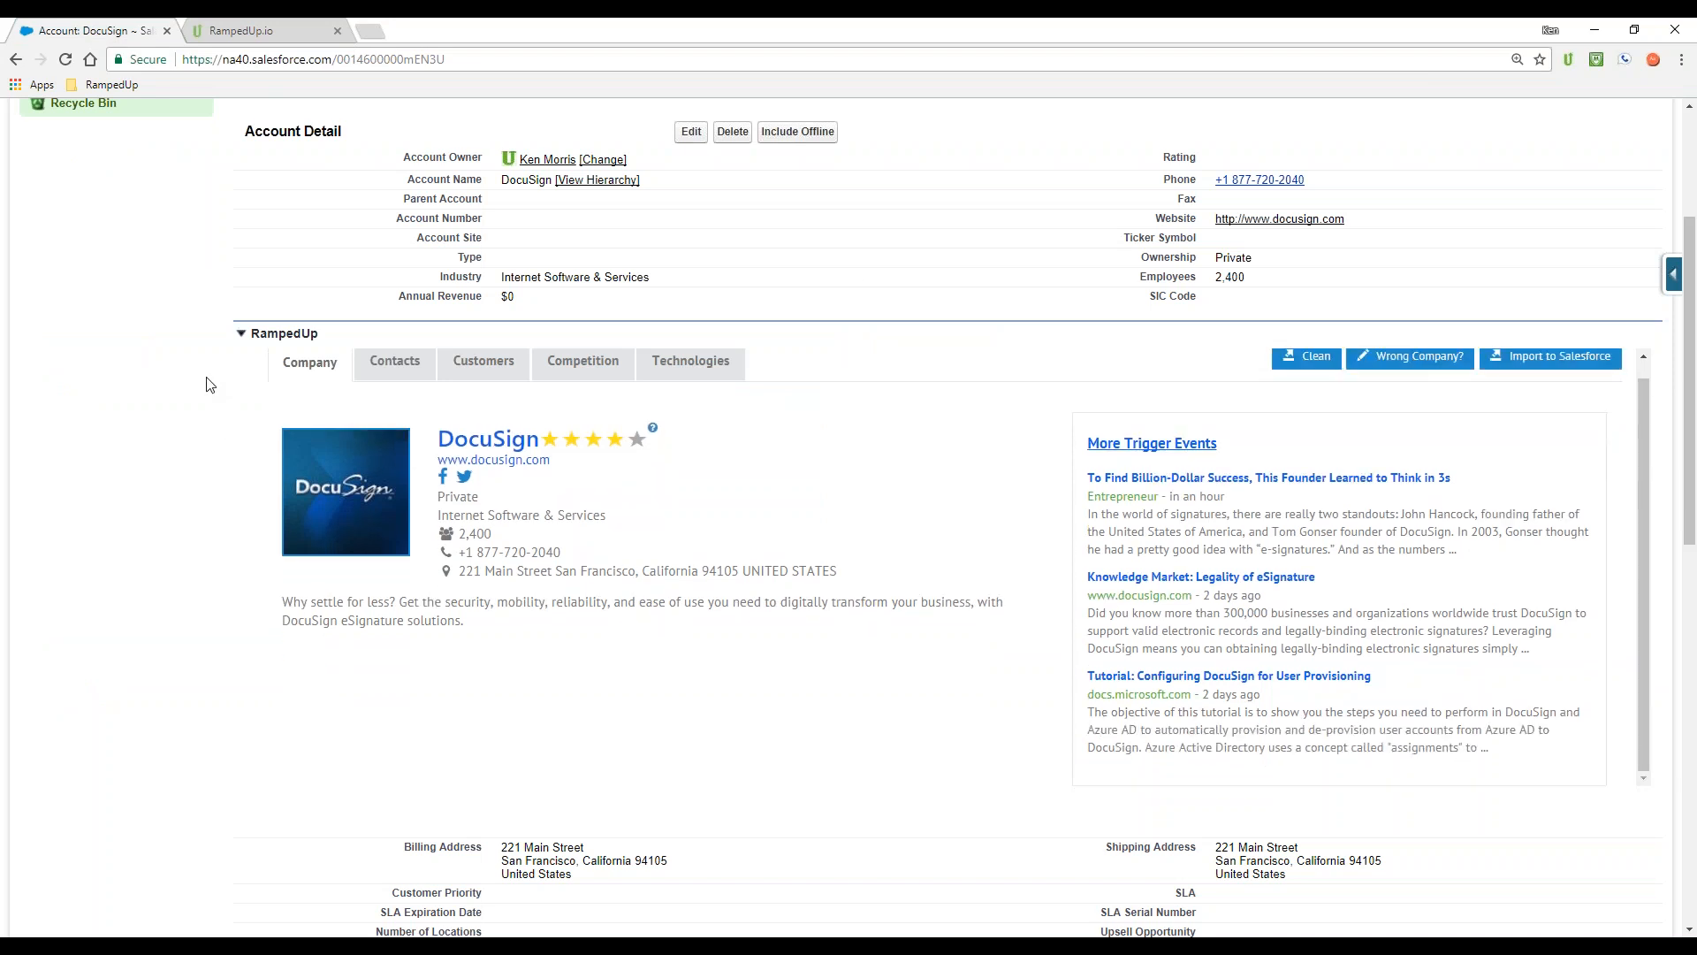
scroll(210, 385, down, 5)
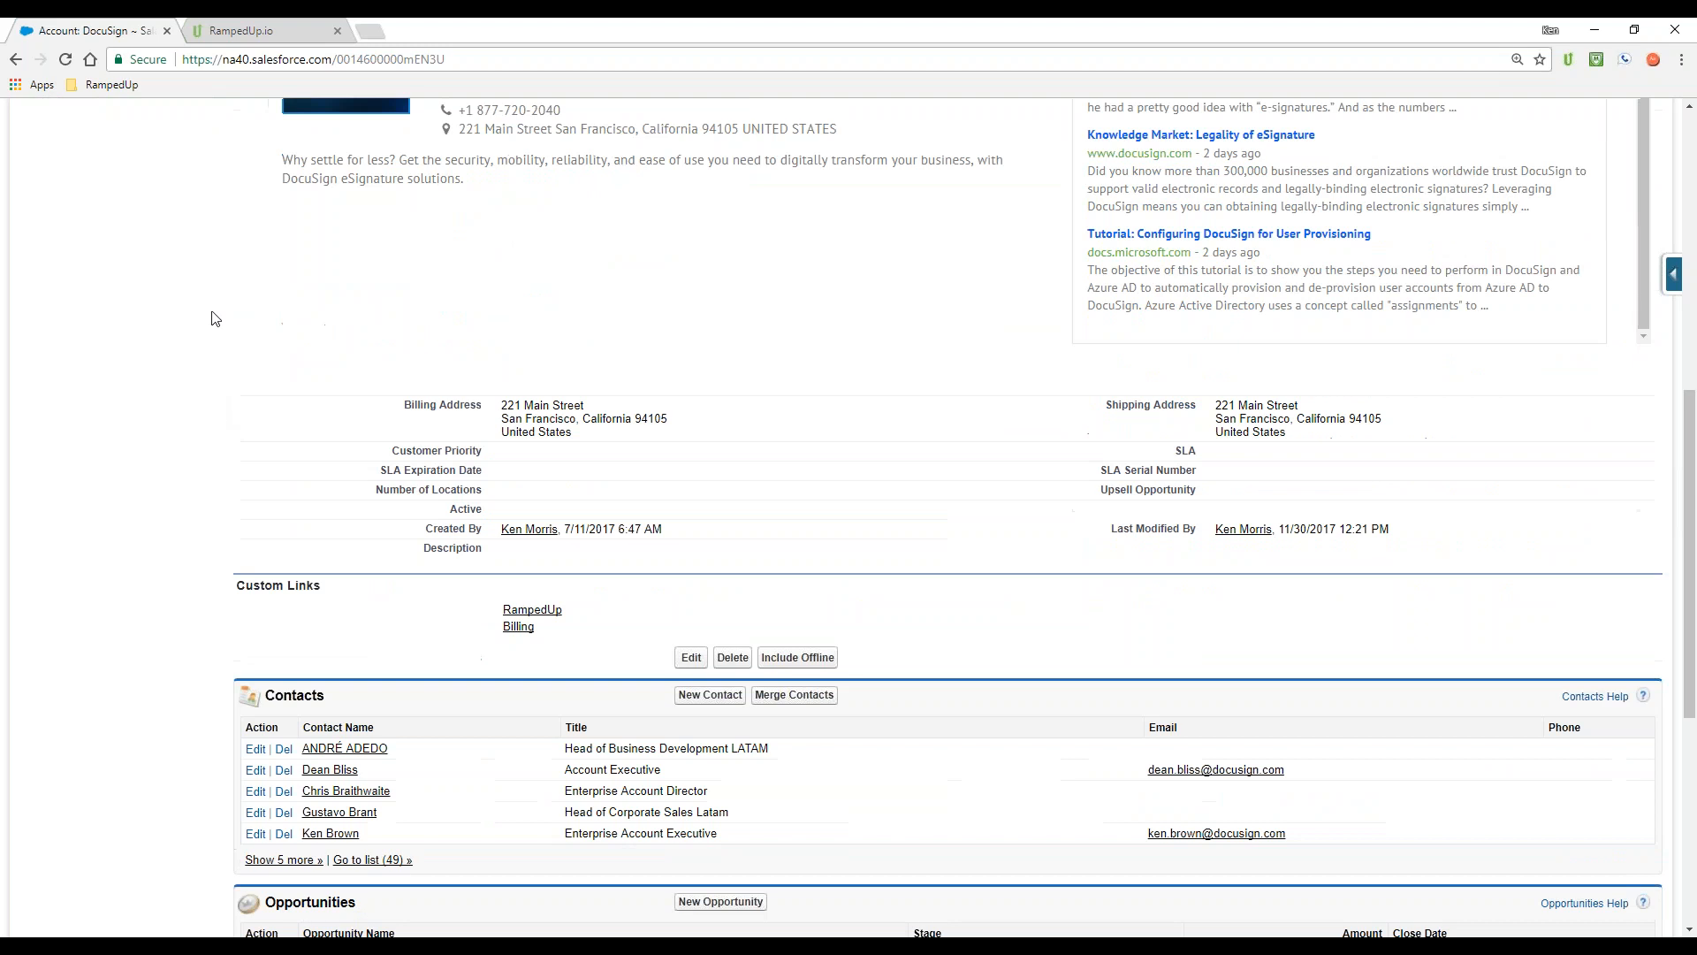
scroll(187, 205, up, 2)
click(64, 59)
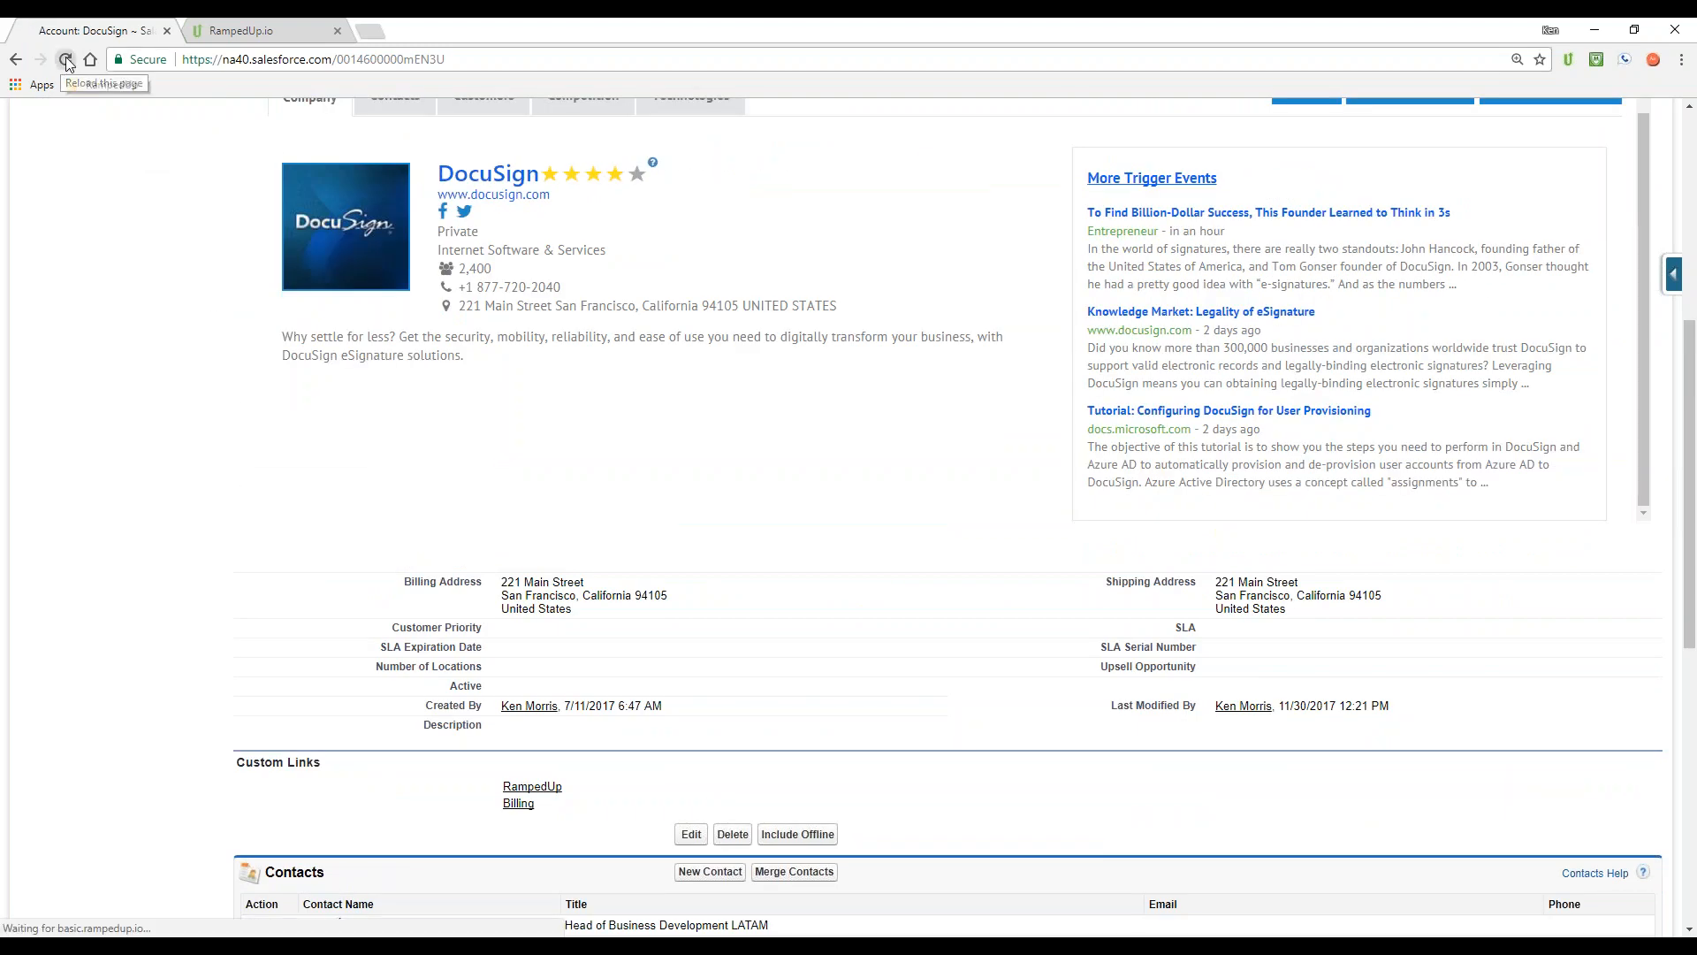
scroll(137, 285, down, 2)
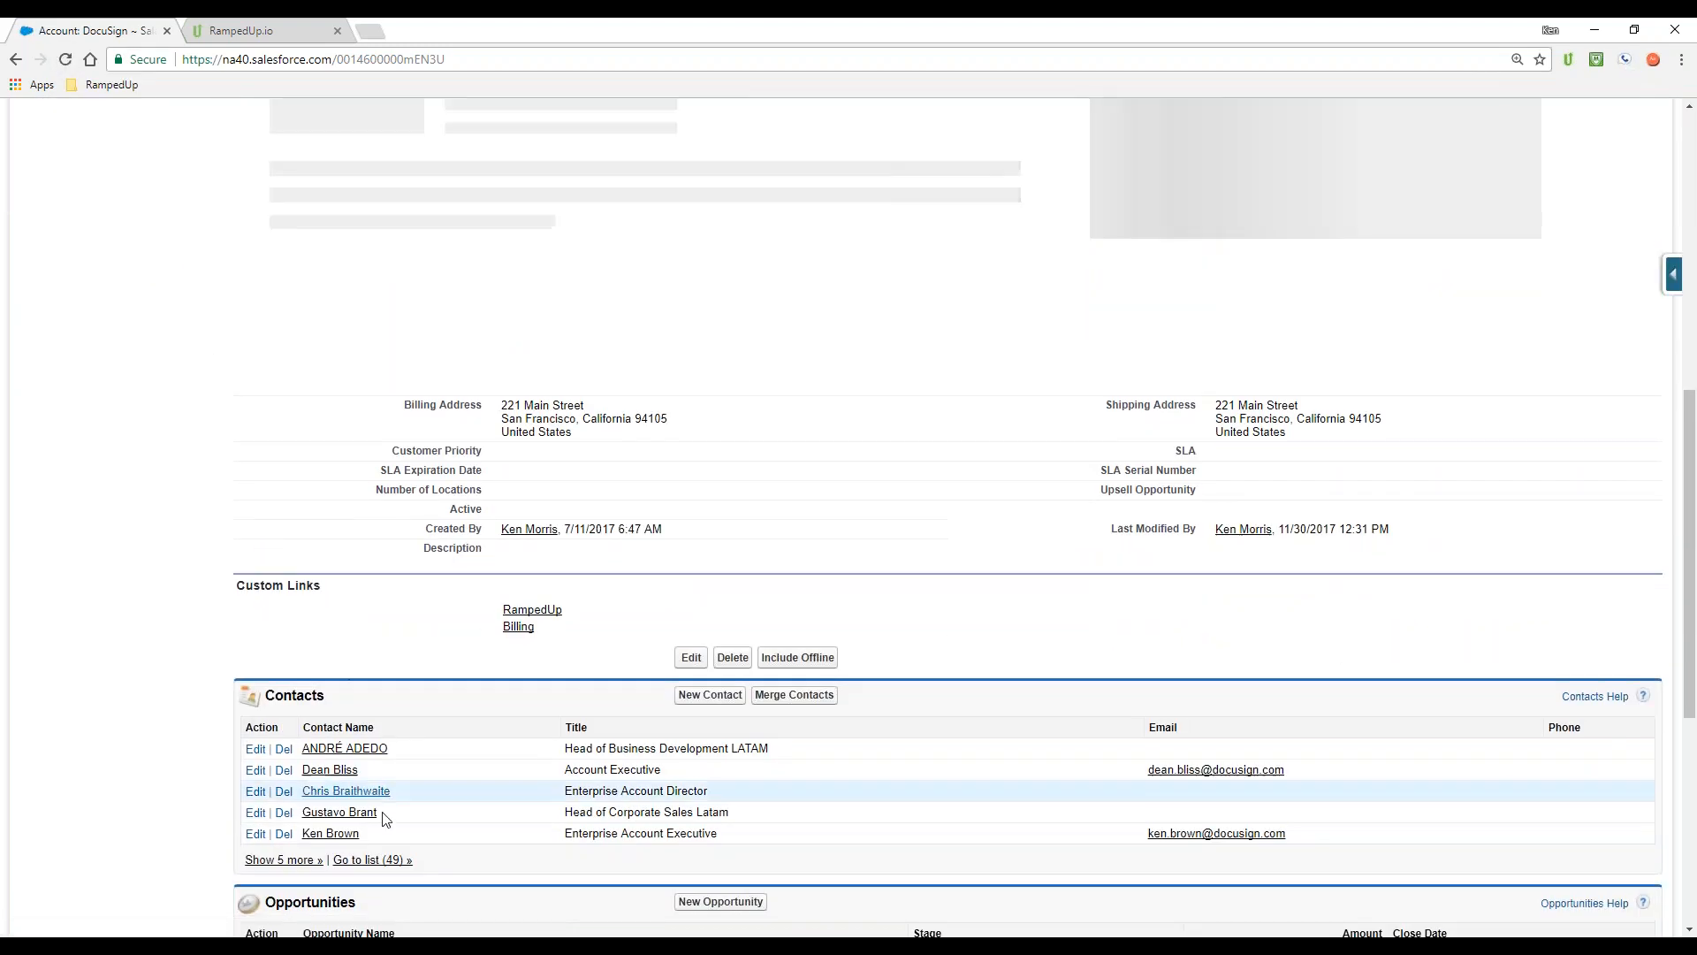
click(372, 860)
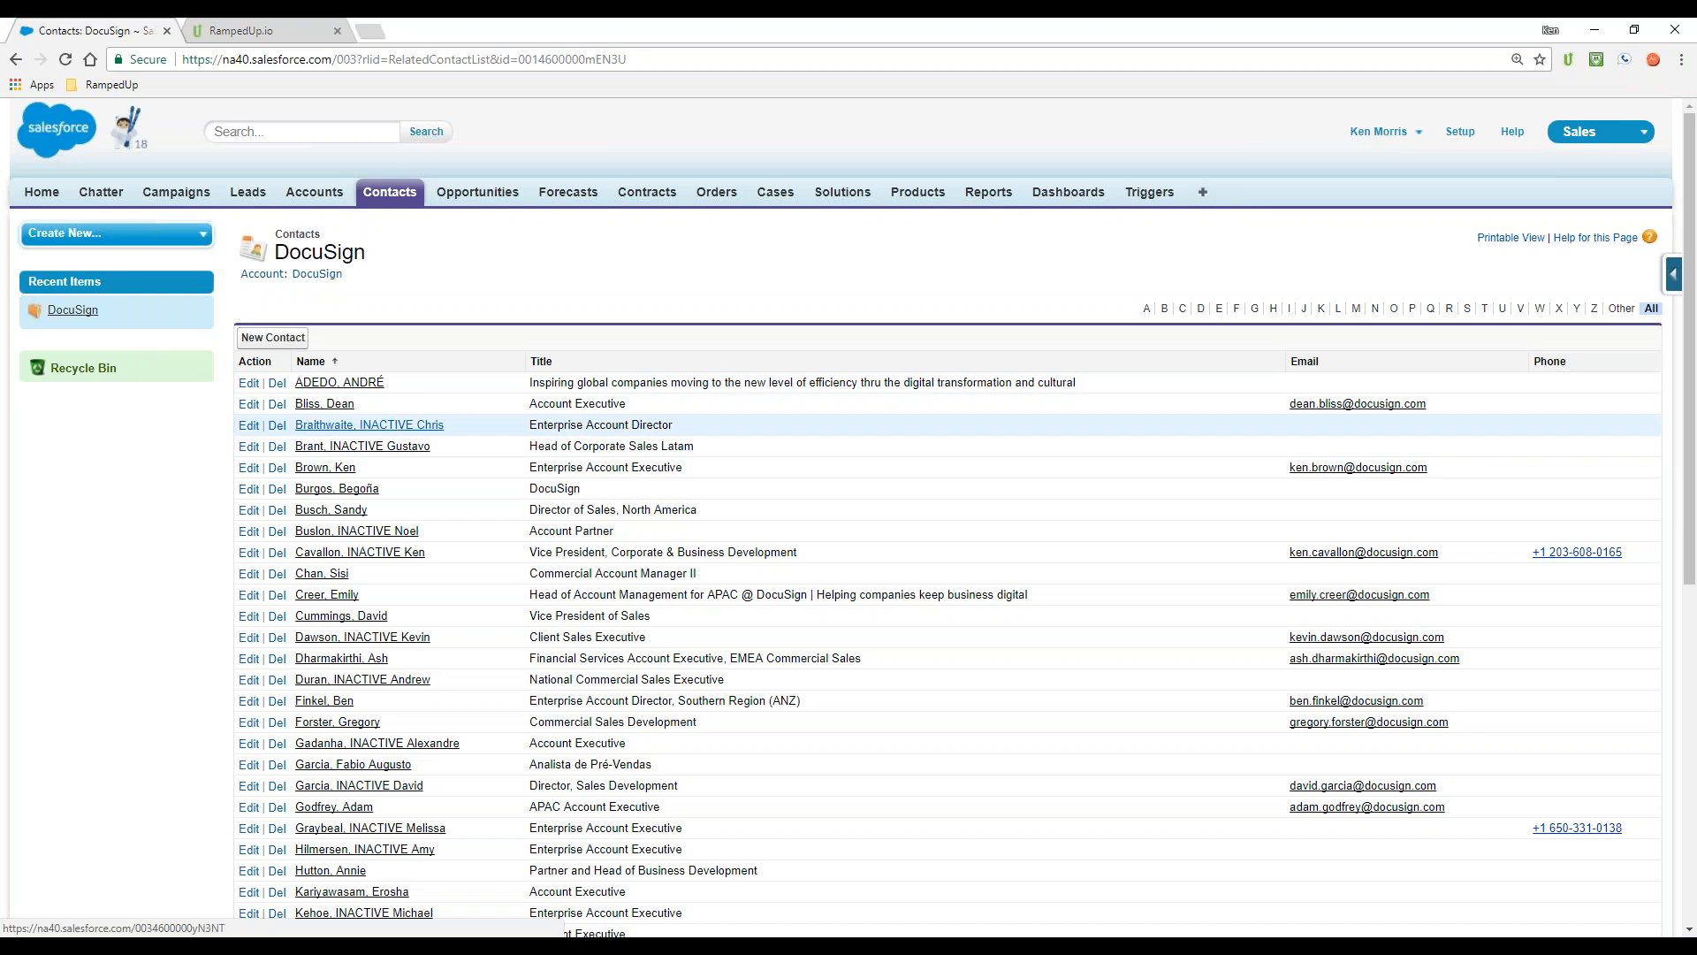
- Open the inactive Vice President, Corporate & Business Development contact, inspect its first name in edit mode, and cancel the edit
click(378, 554)
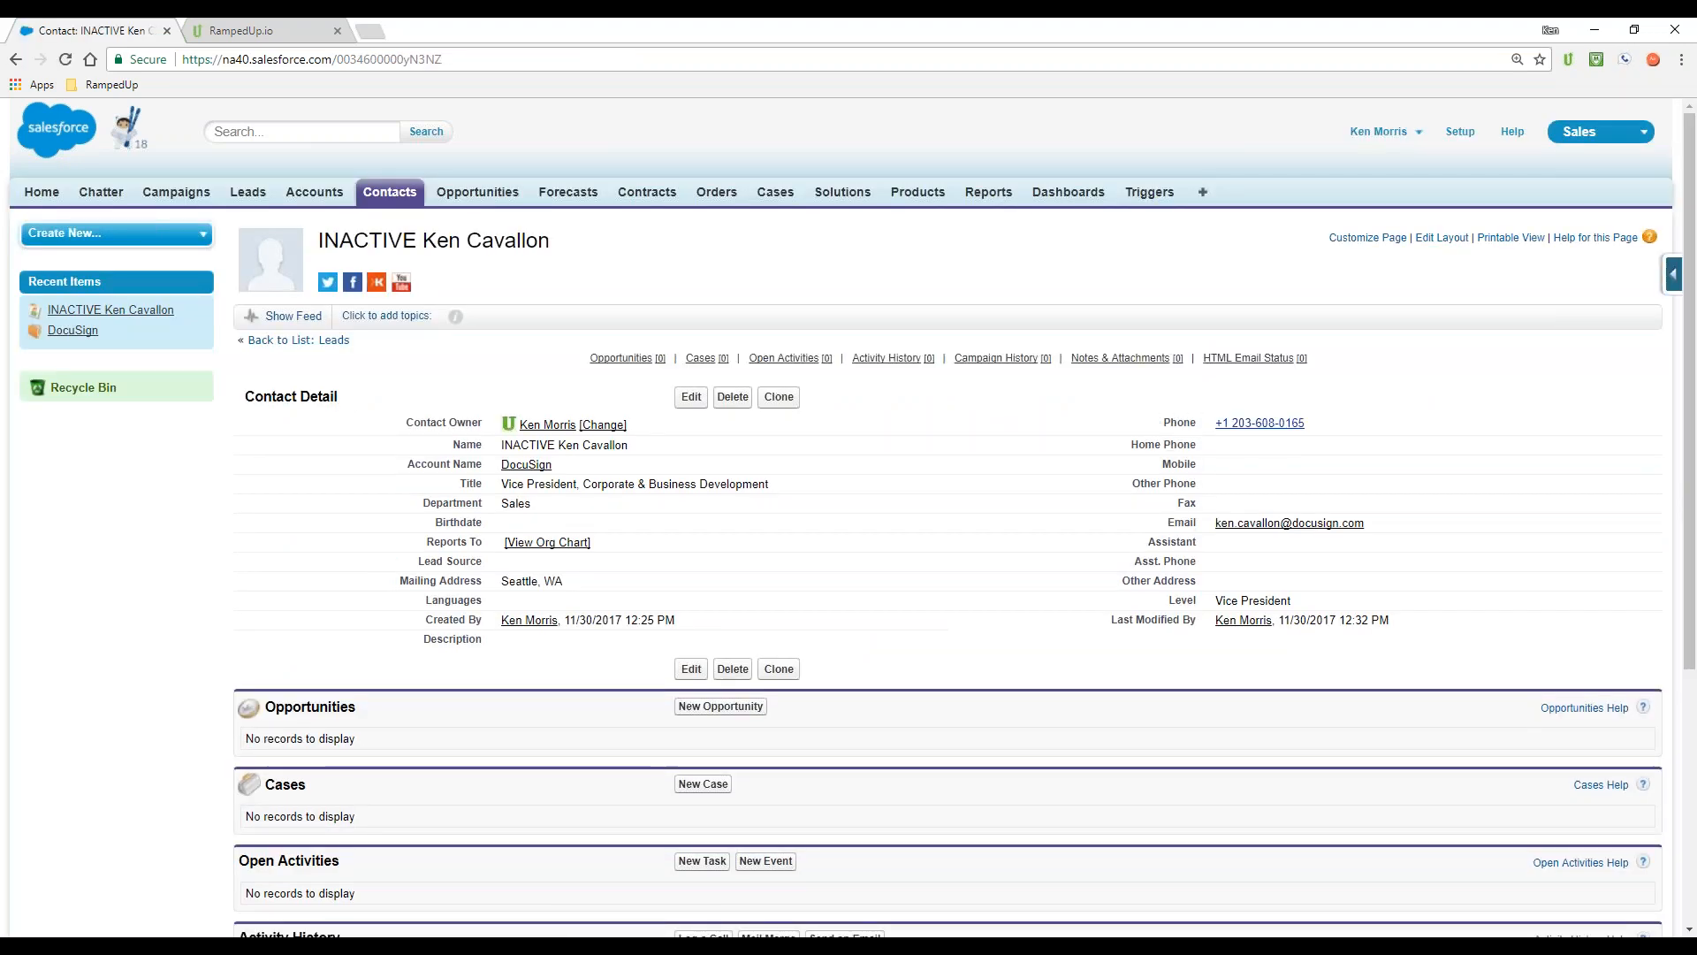
click(691, 397)
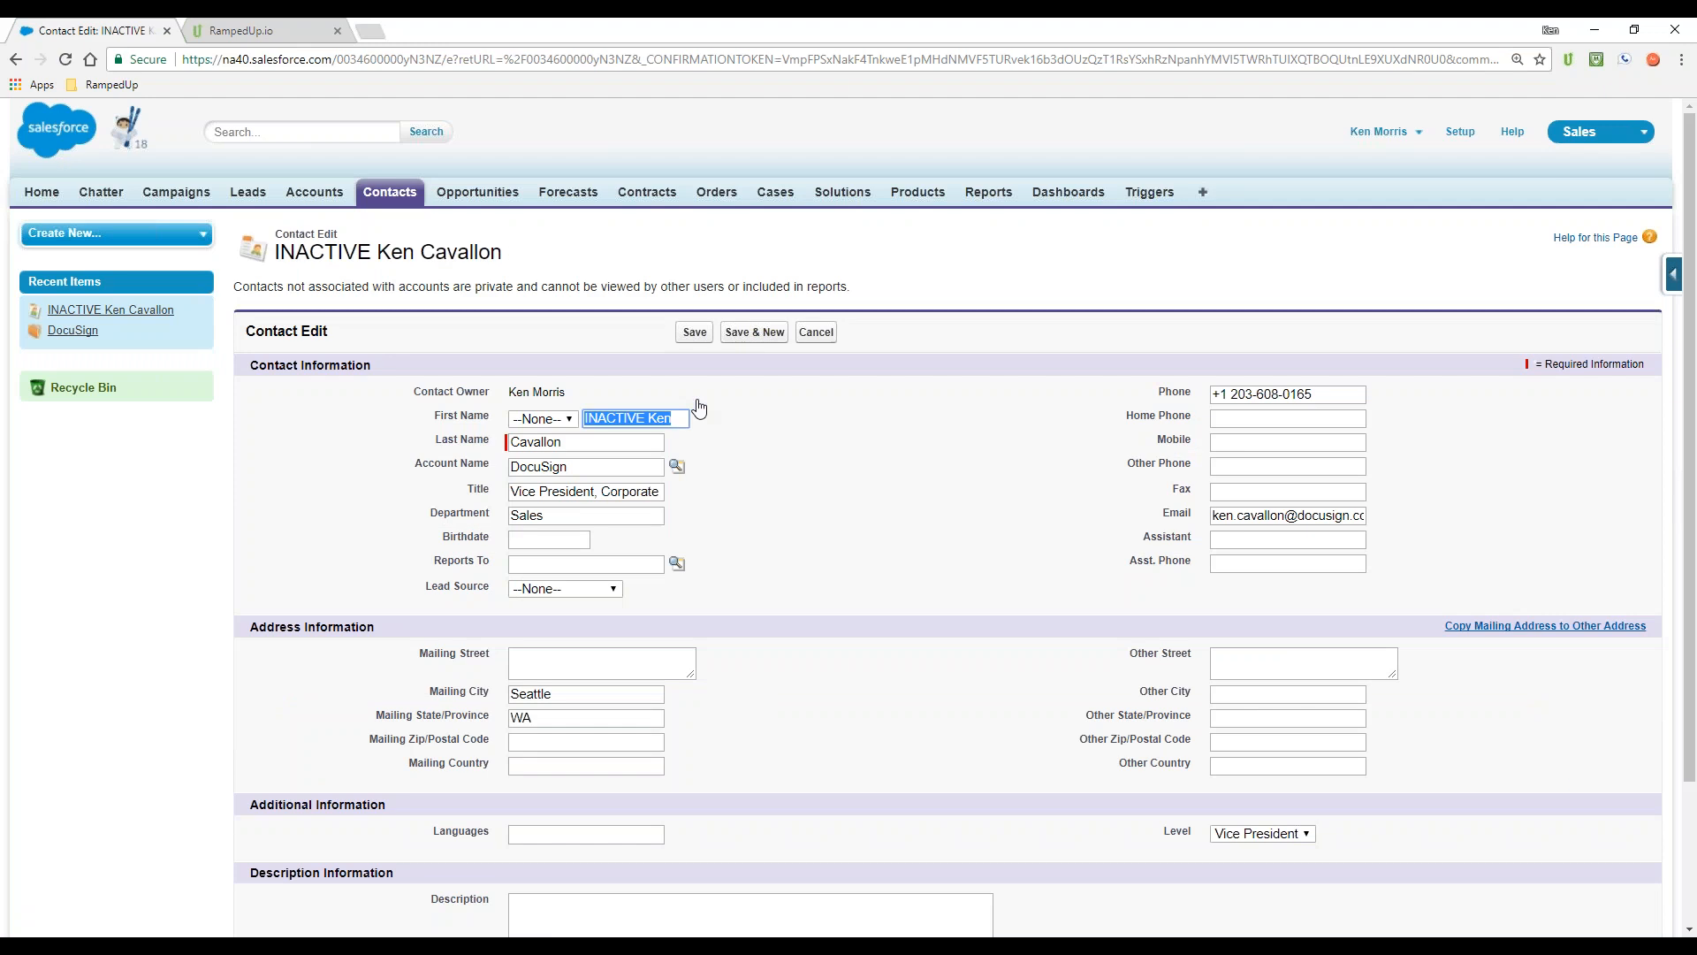
click(646, 418)
click(815, 333)
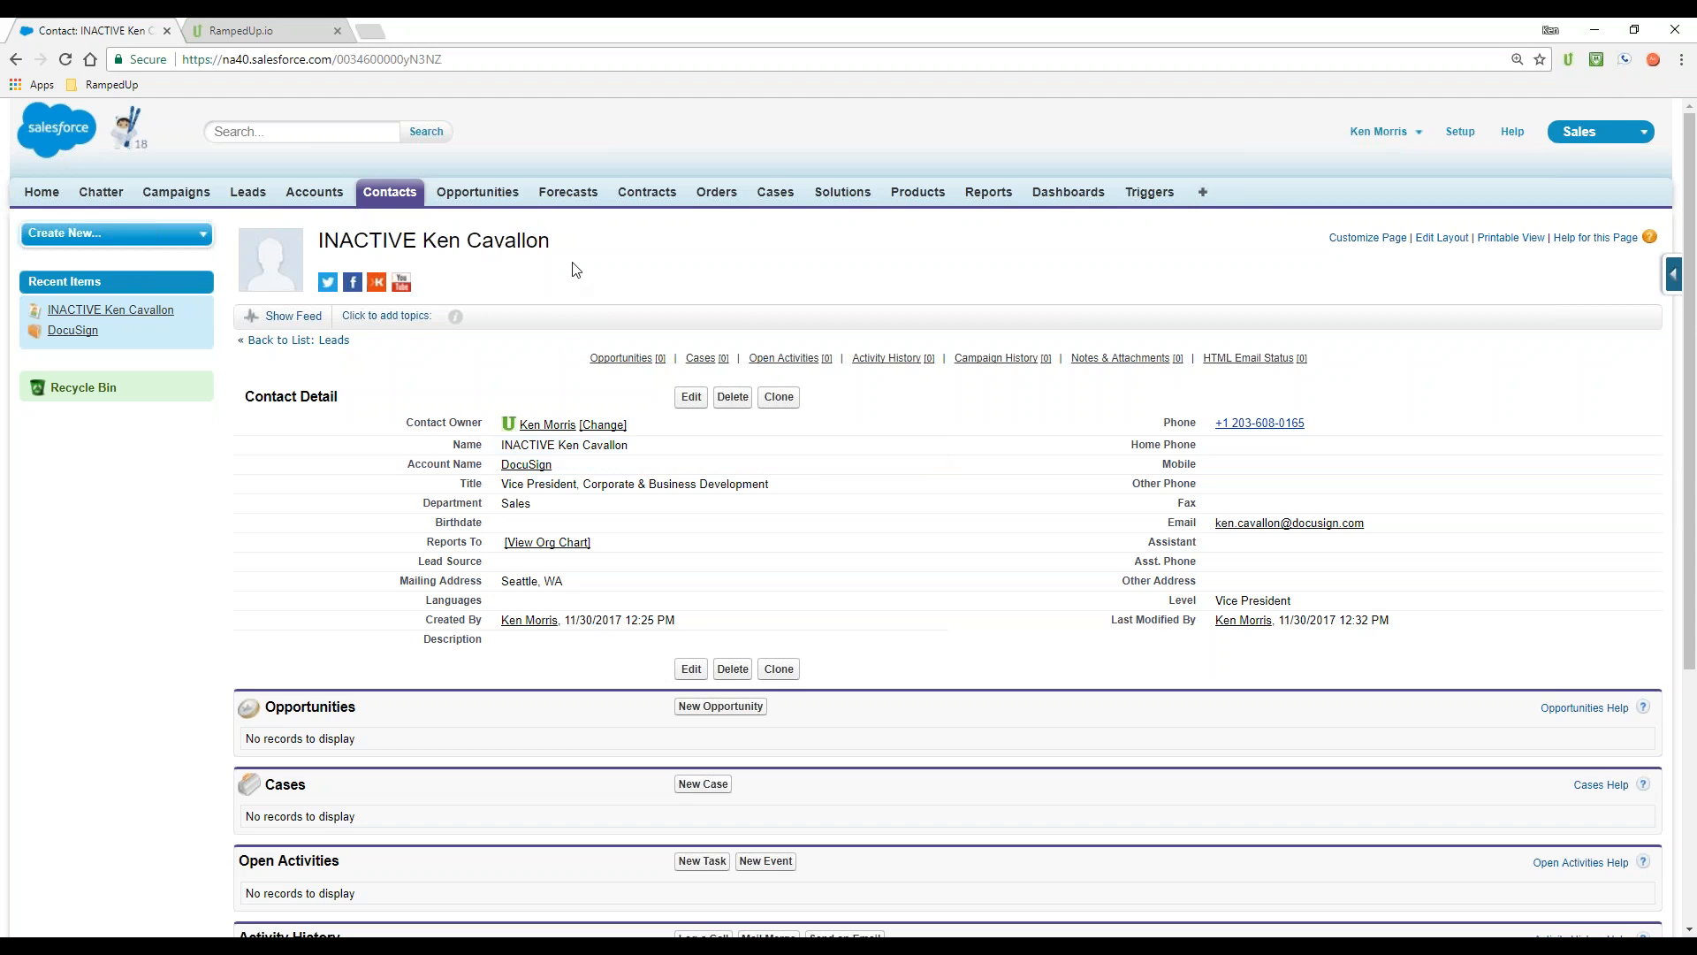
- Display the All Open Leads view of the Salesforce leads
click(248, 192)
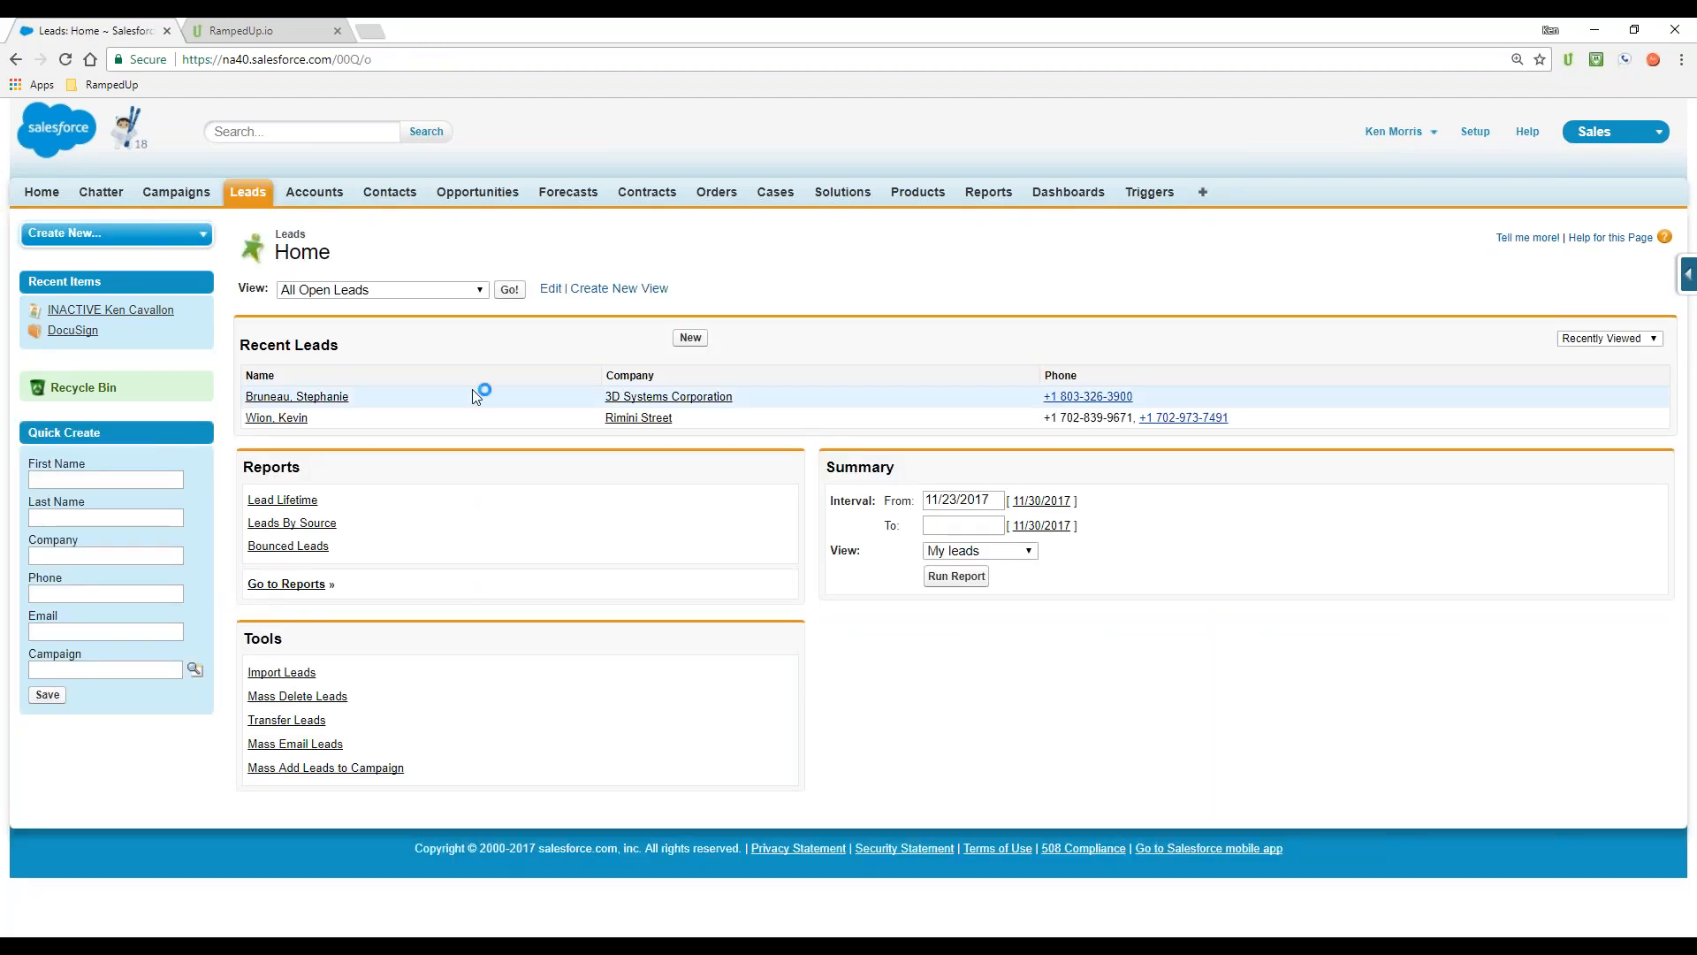
click(501, 290)
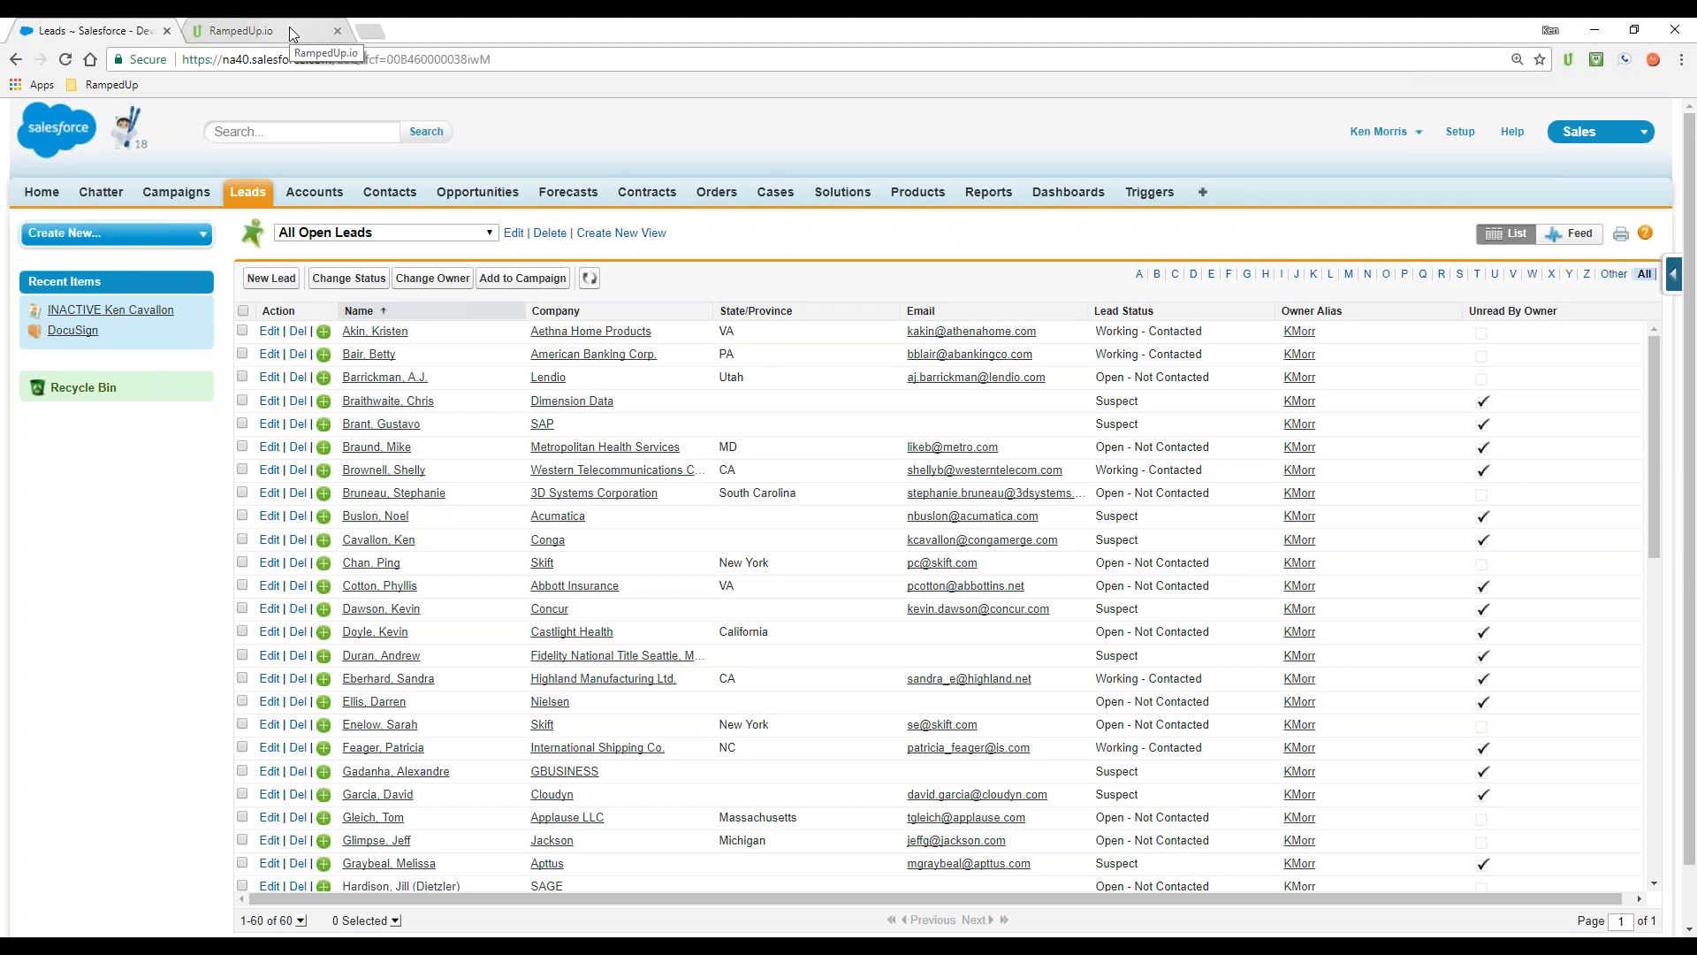
- Switch to RampedUp.io, review the Append Contacts field mapping in the Appending settings, and close it
click(289, 27)
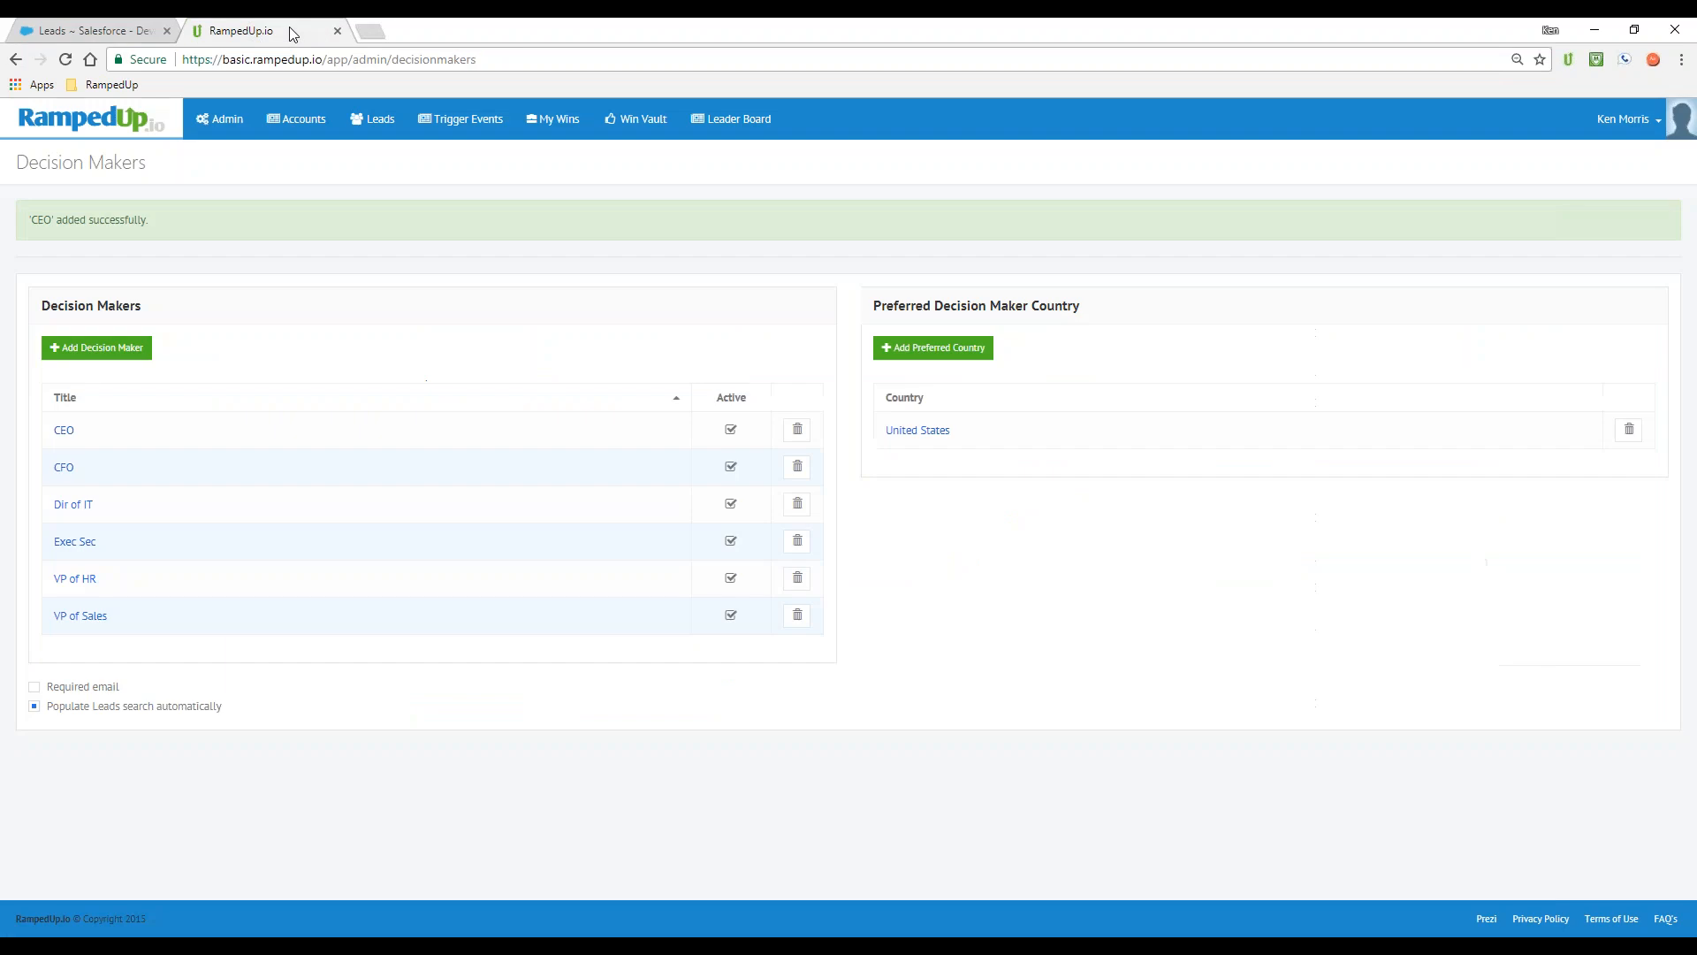
click(224, 126)
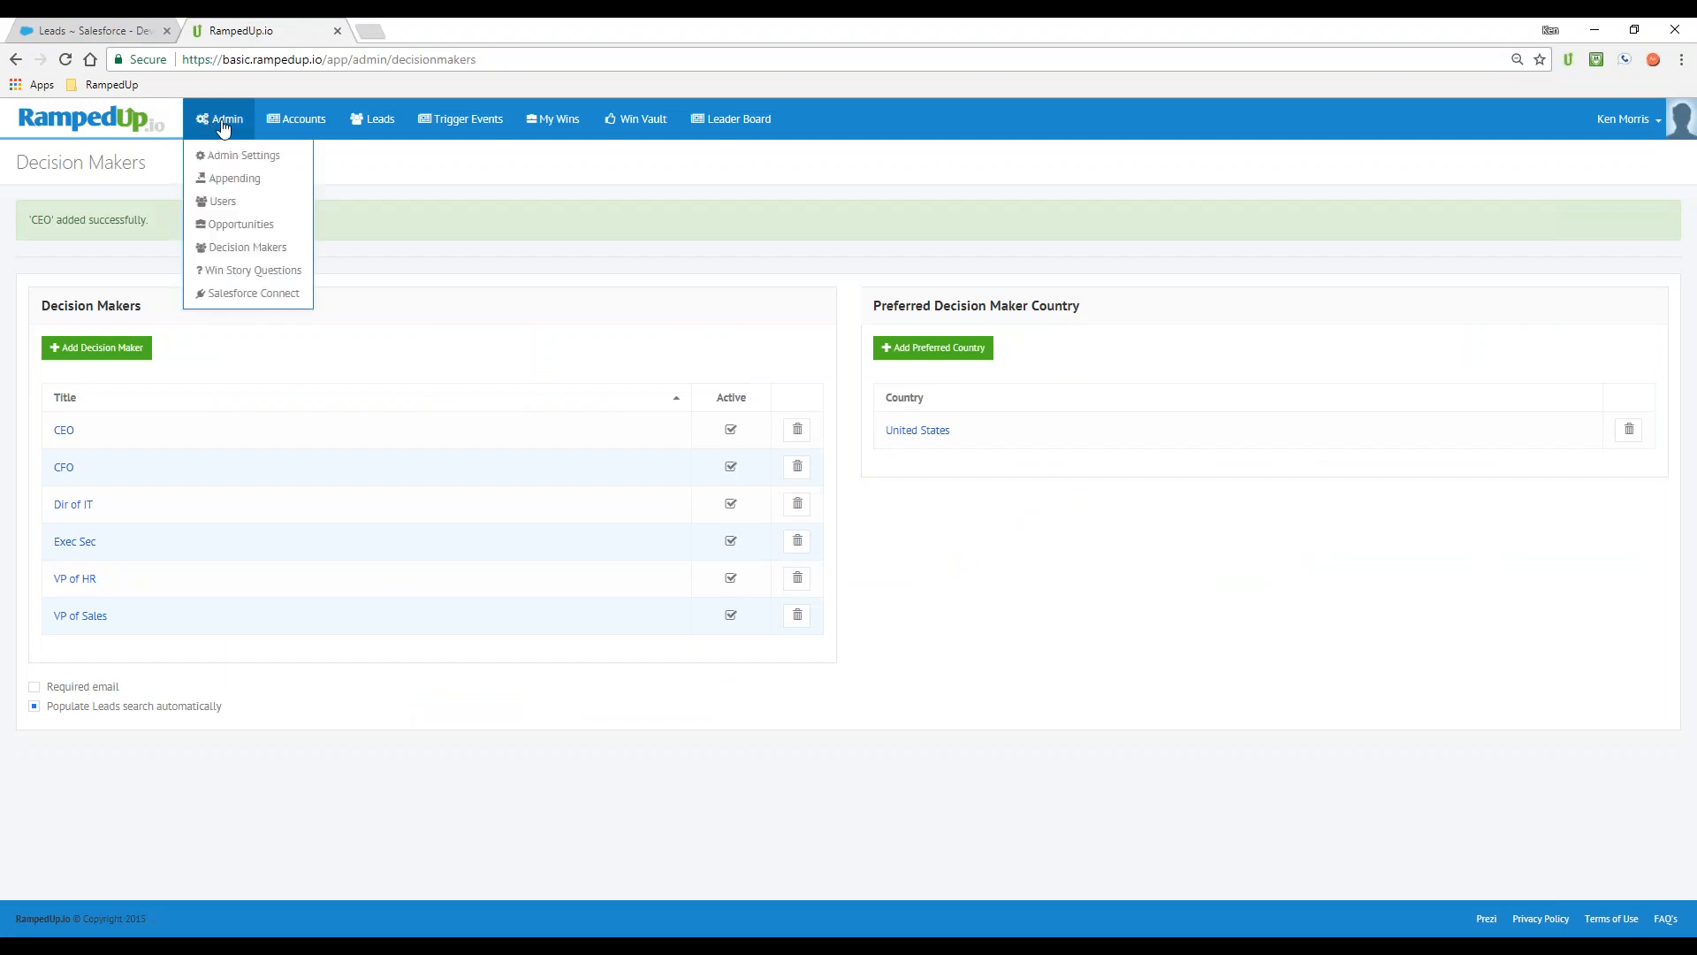
click(232, 179)
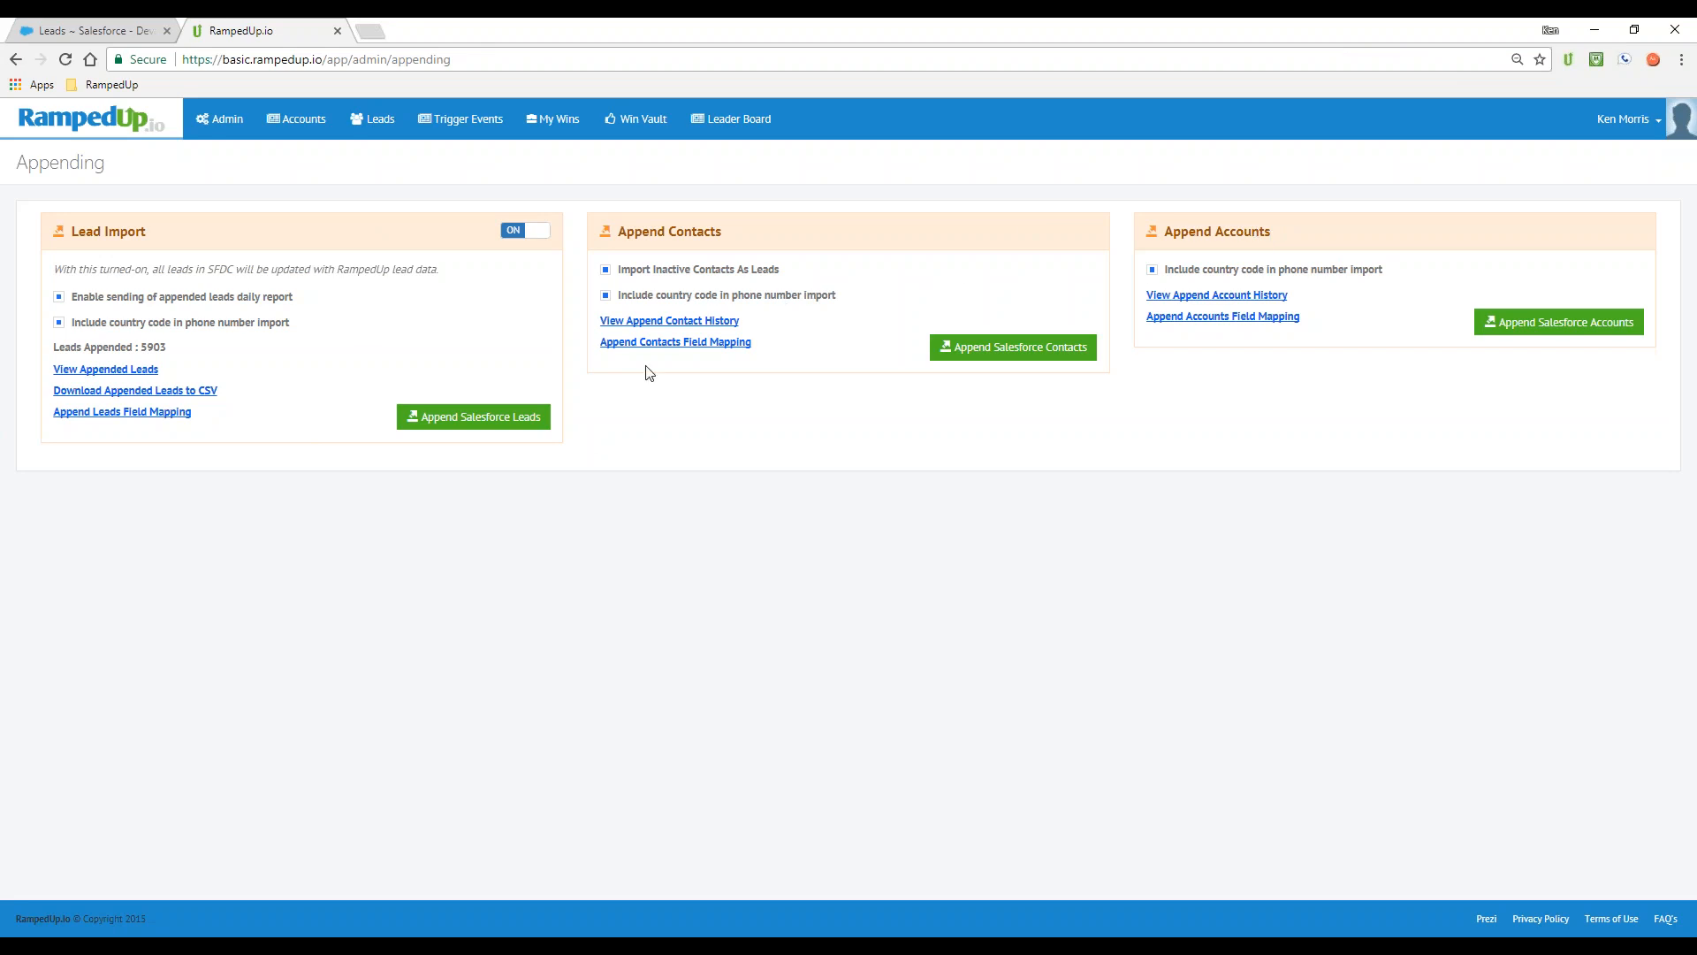
click(658, 345)
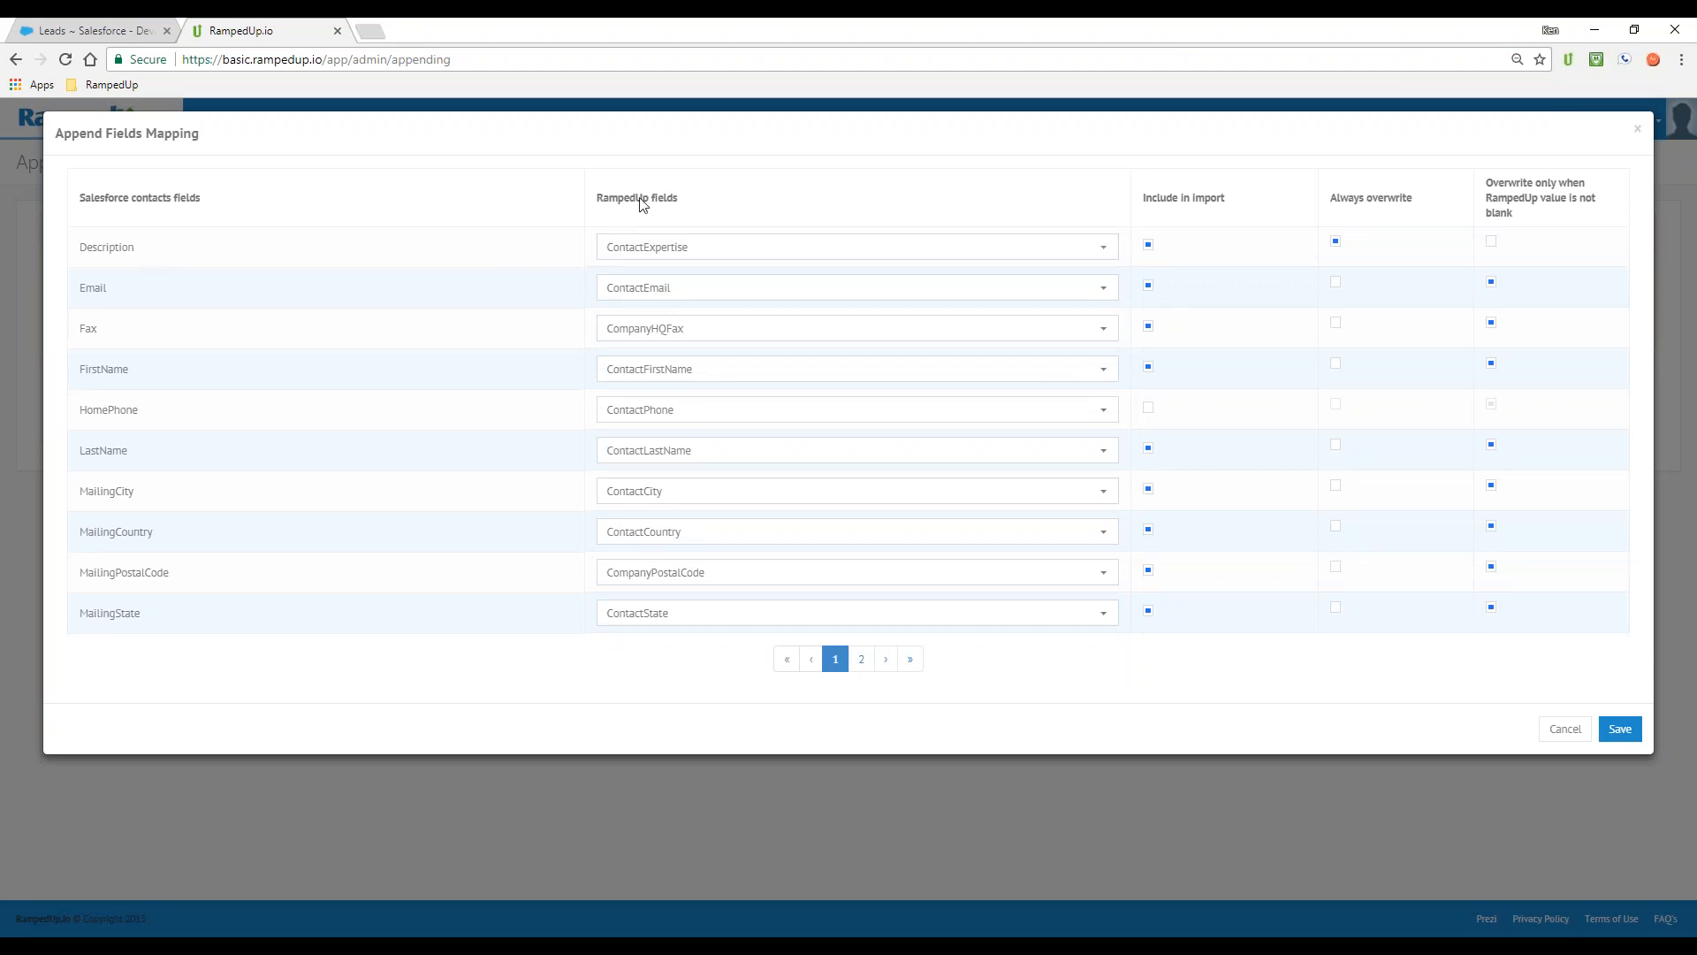
click(1637, 130)
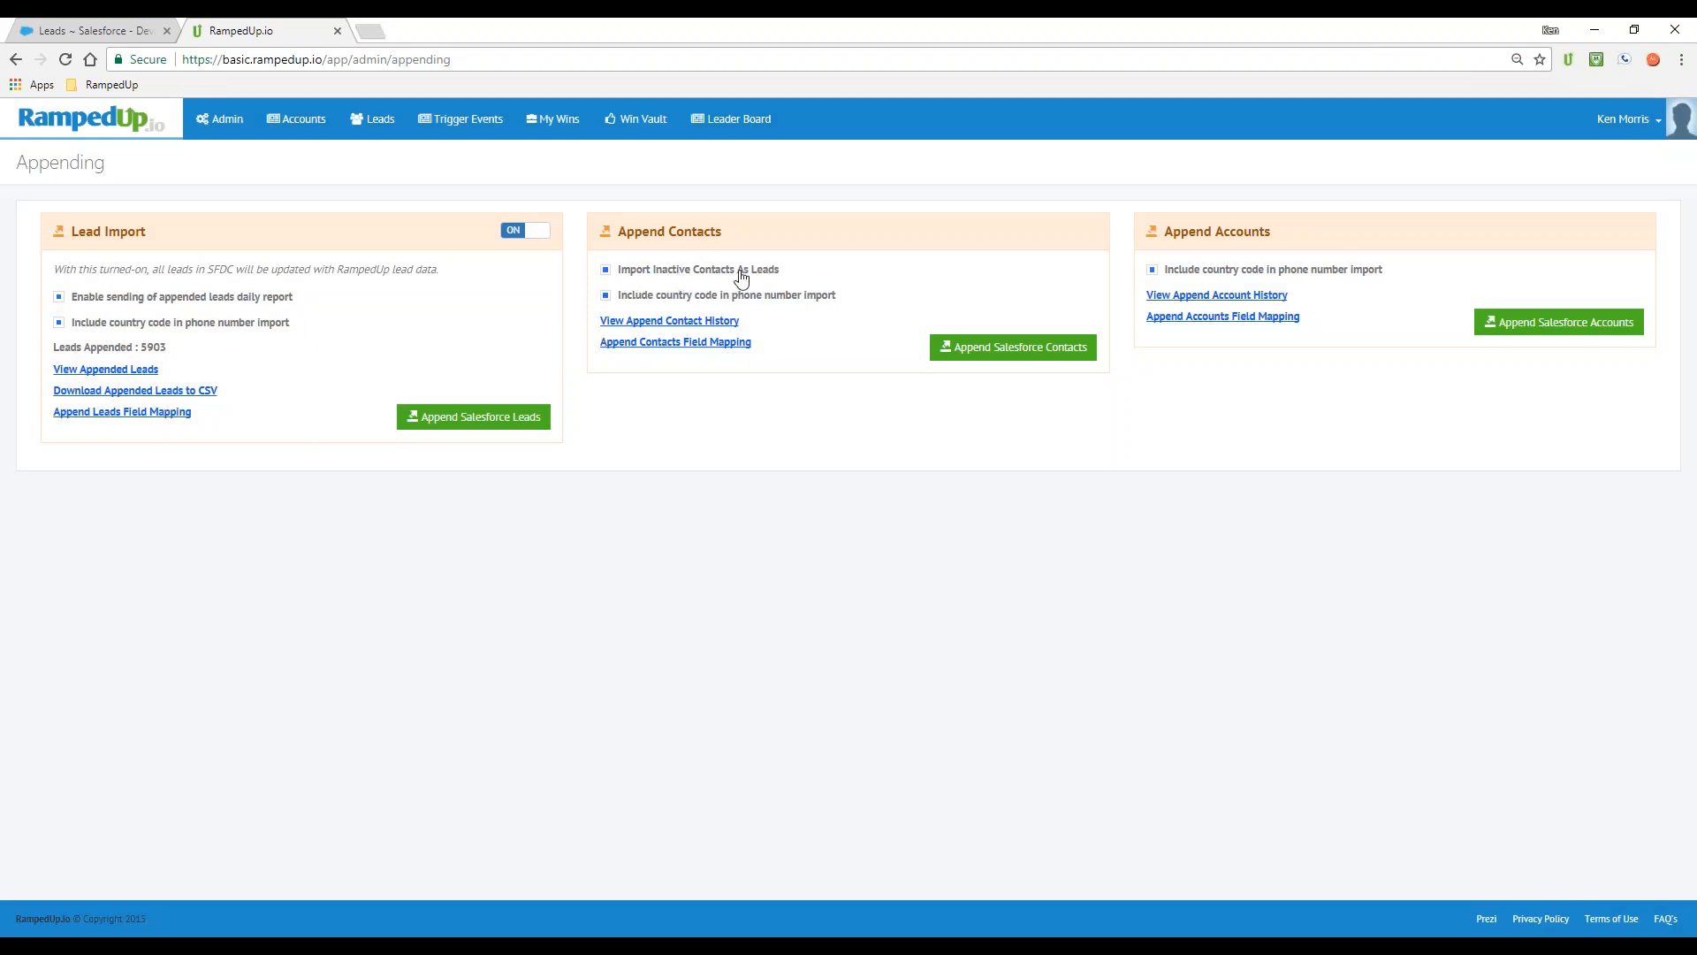
- Turn the Import Inactive Contacts As Leads option off and back on
click(608, 273)
click(605, 270)
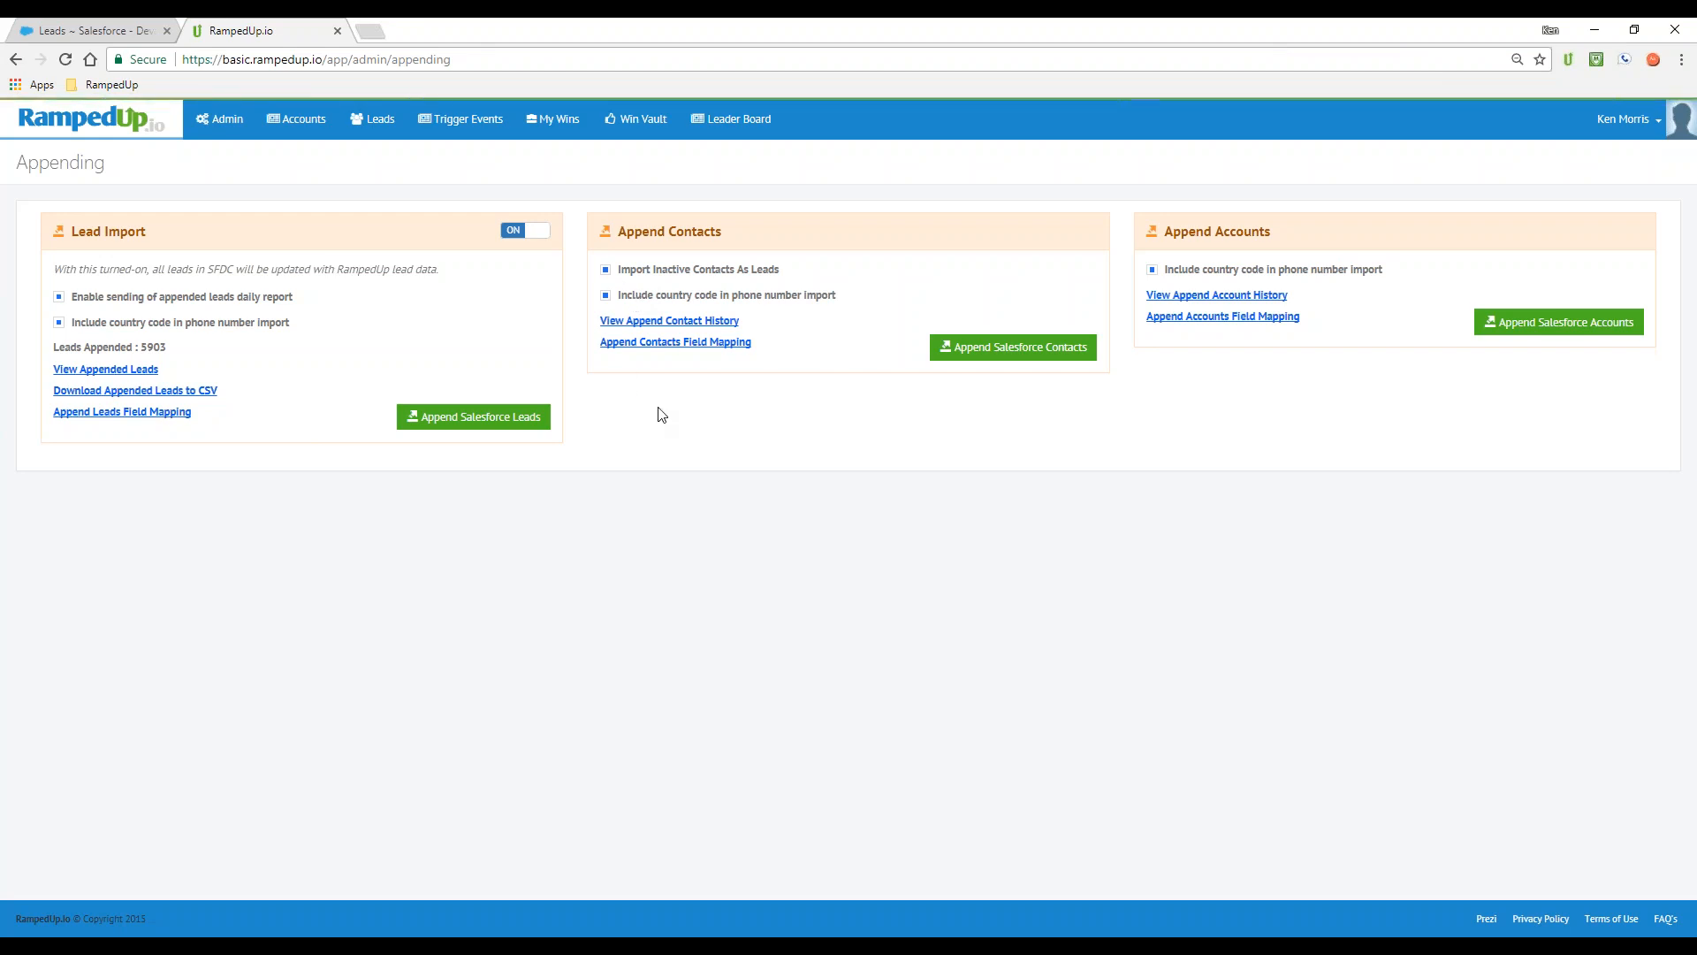
- Review the filters for appending Salesforce contacts, clear the Company filter, and cancel the append
click(1012, 348)
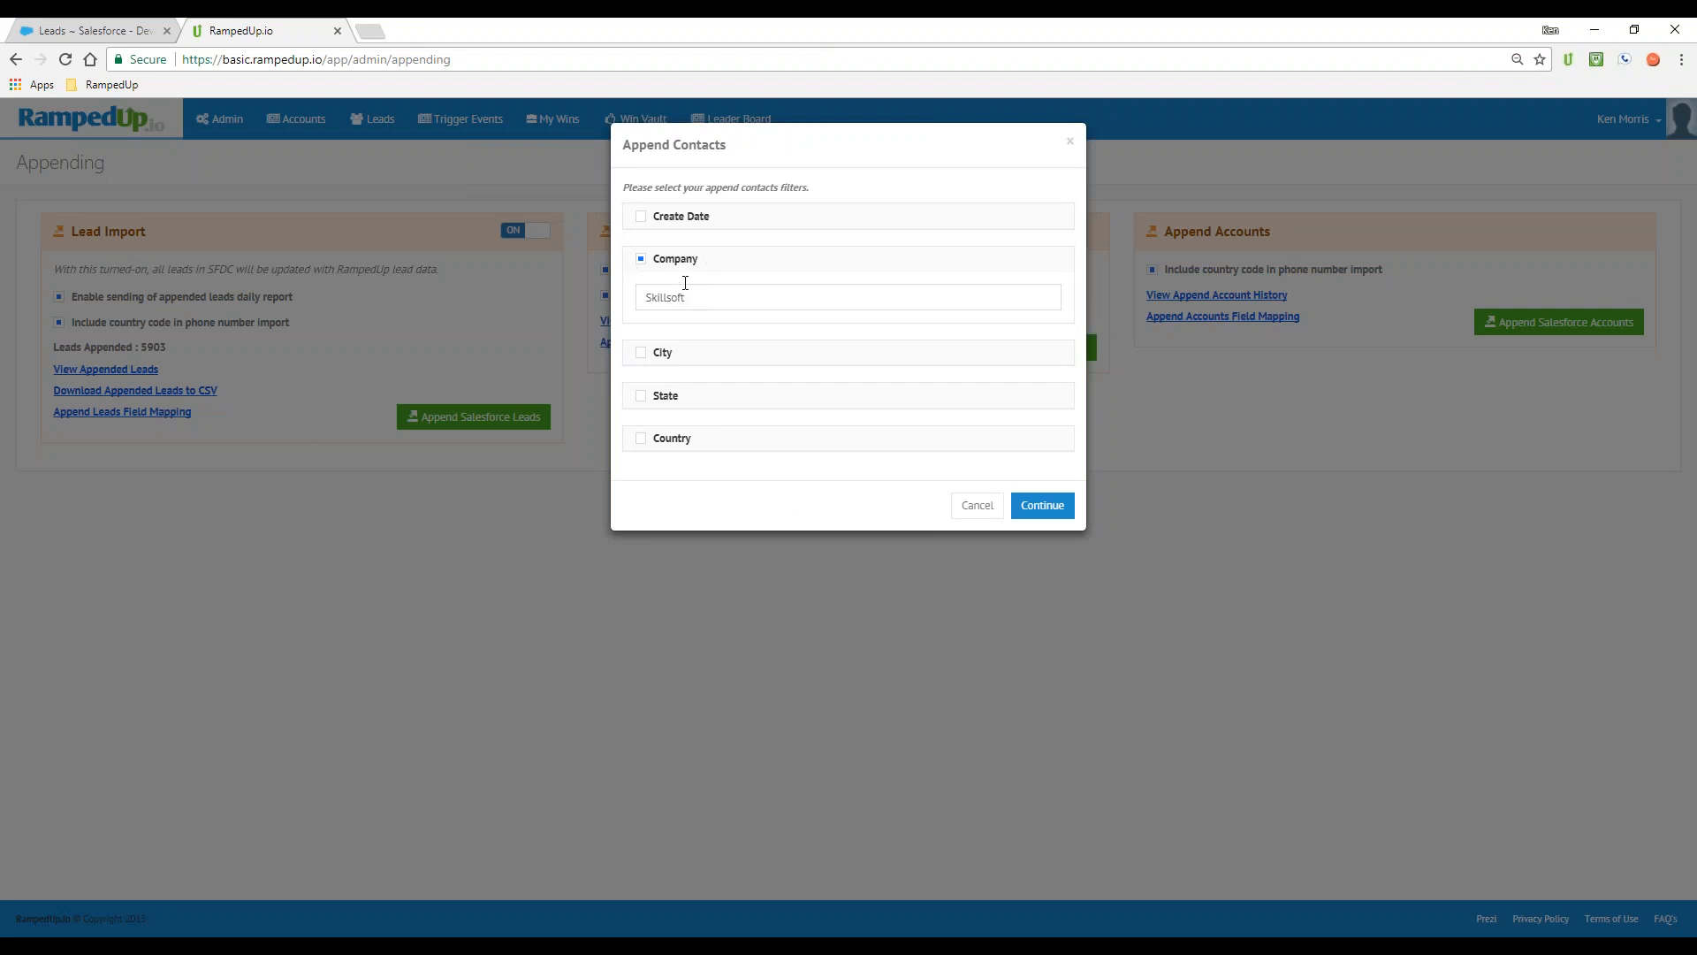
click(641, 259)
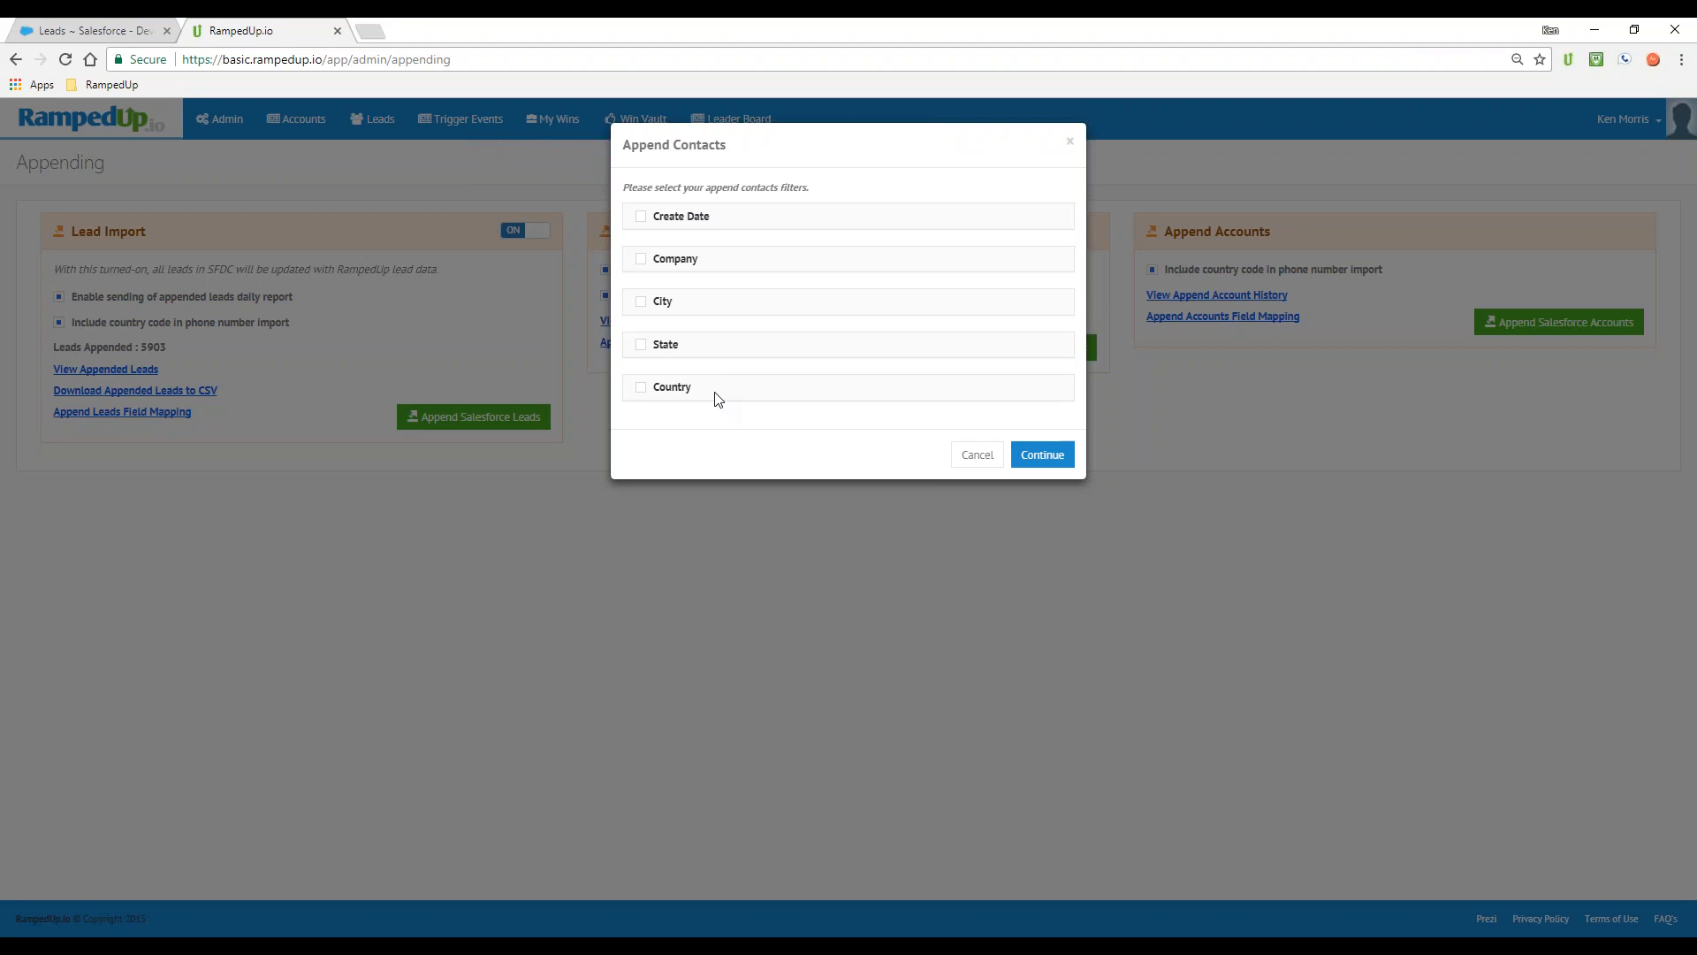
click(976, 455)
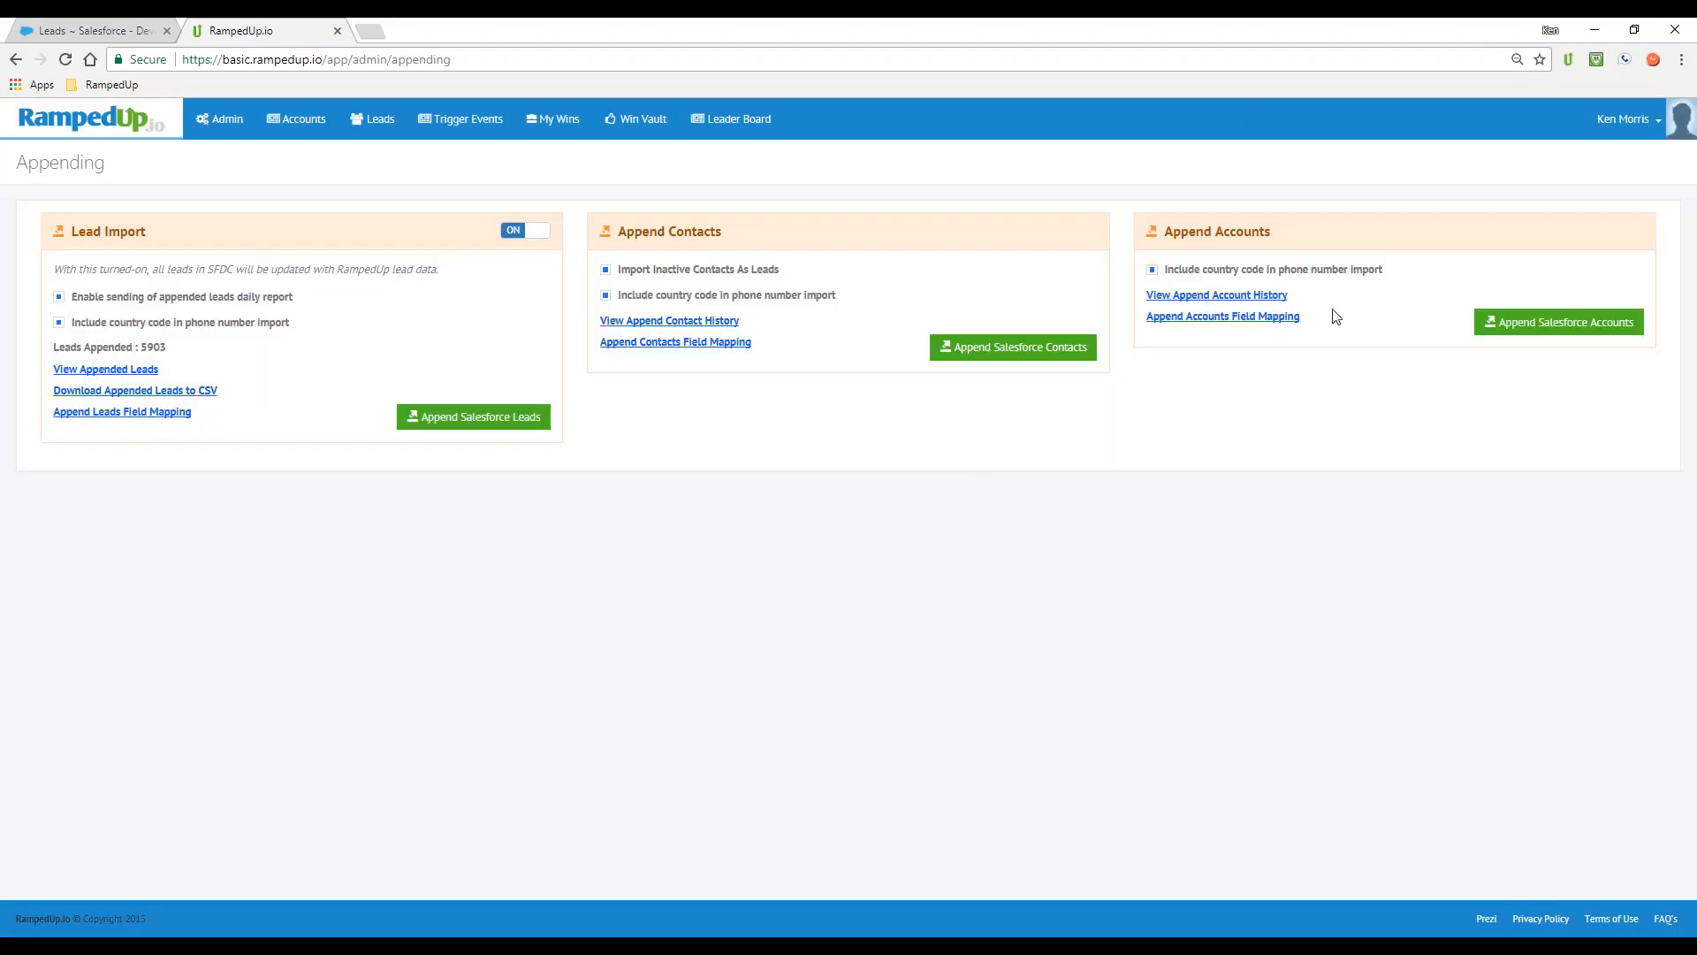